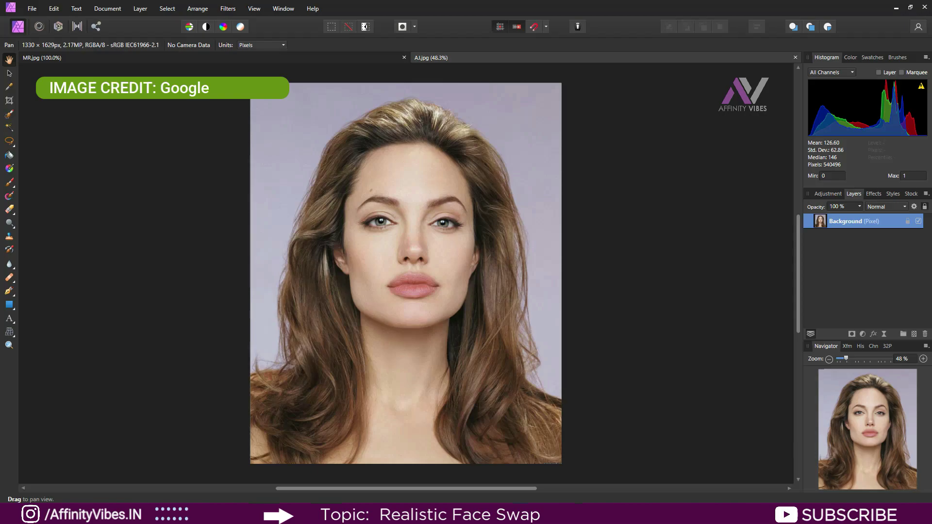
Compare MR.jpg at 100% with AJ.jpg, ending on AJ.jpg with the selection tool variants shown.
click(339, 57)
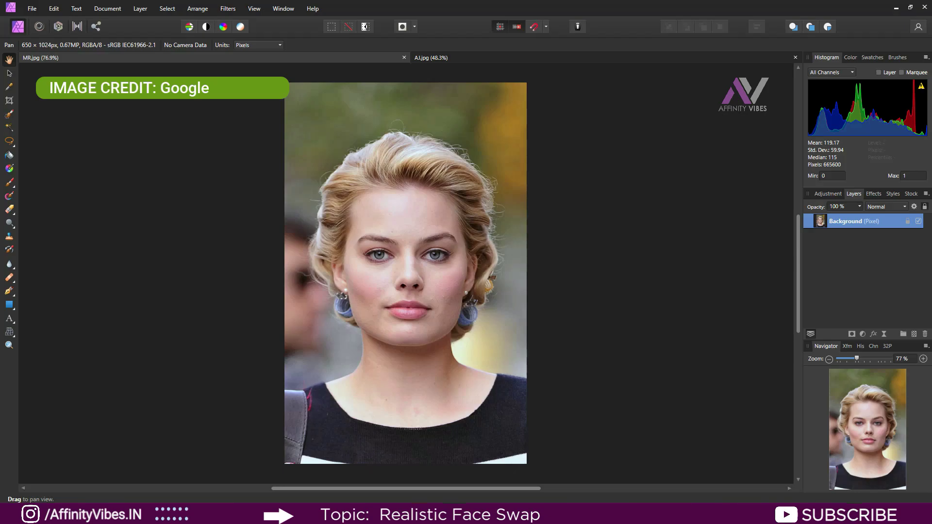
key(ctrl+1)
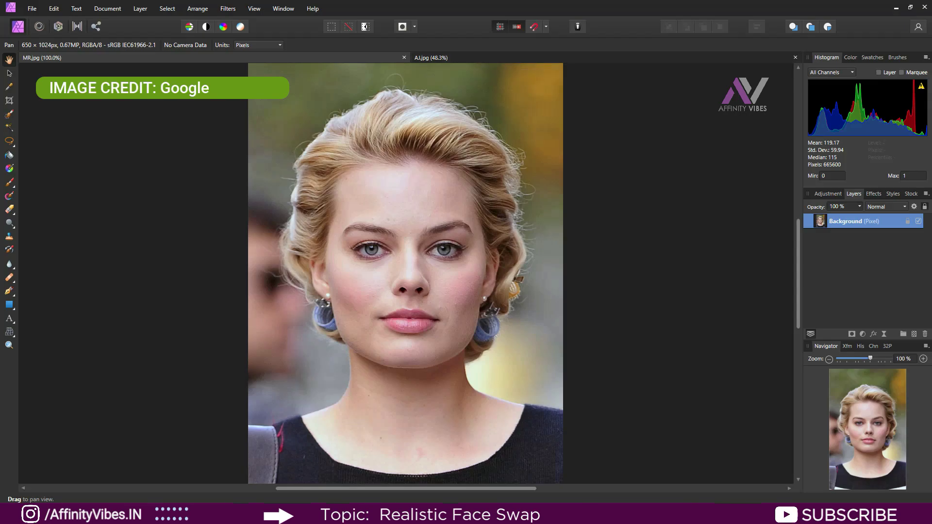
click(513, 58)
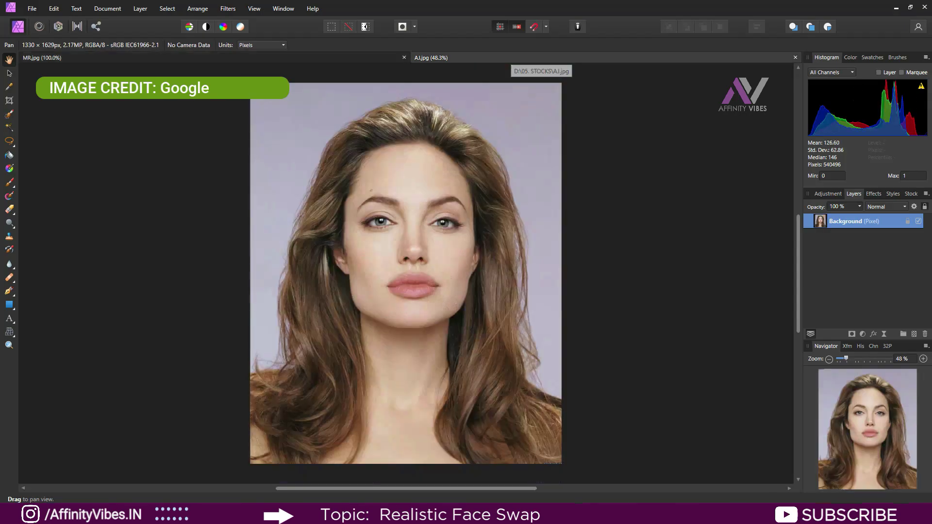
click(354, 59)
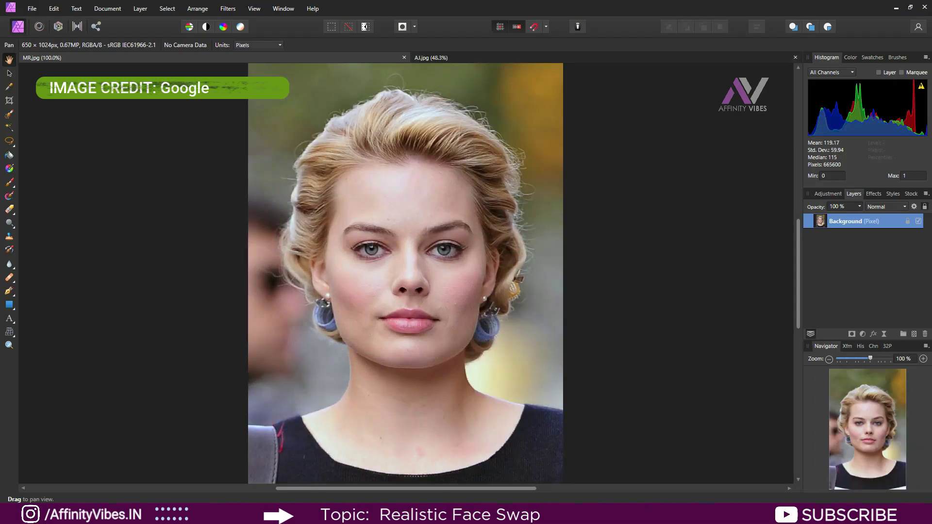
click(505, 58)
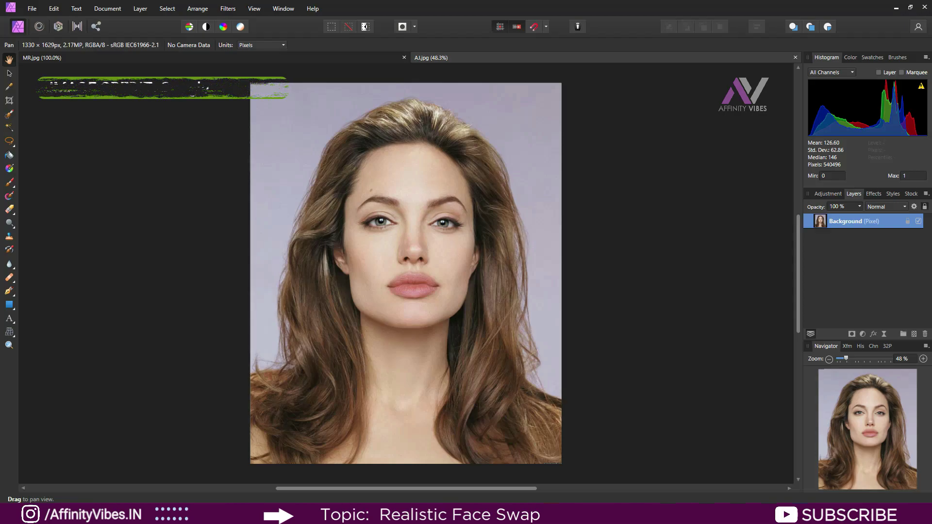
key(ctrl+Tab)
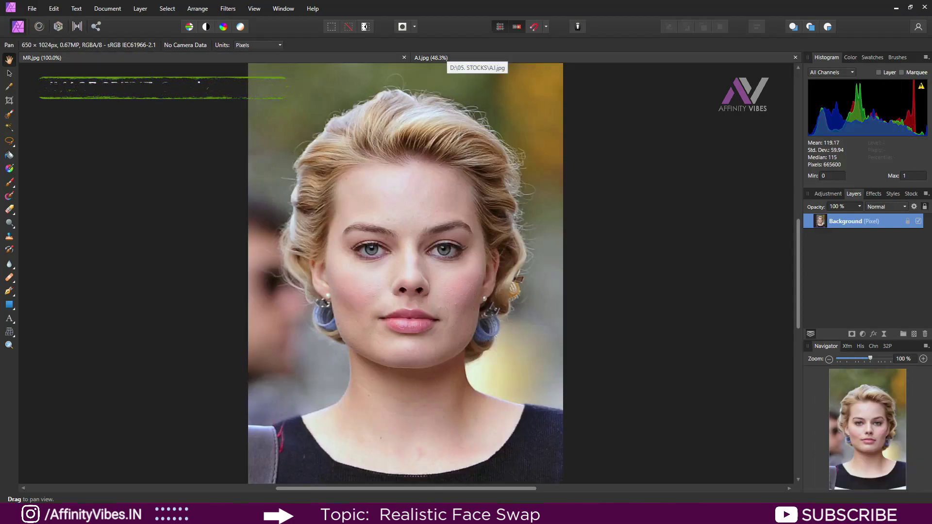
click(431, 58)
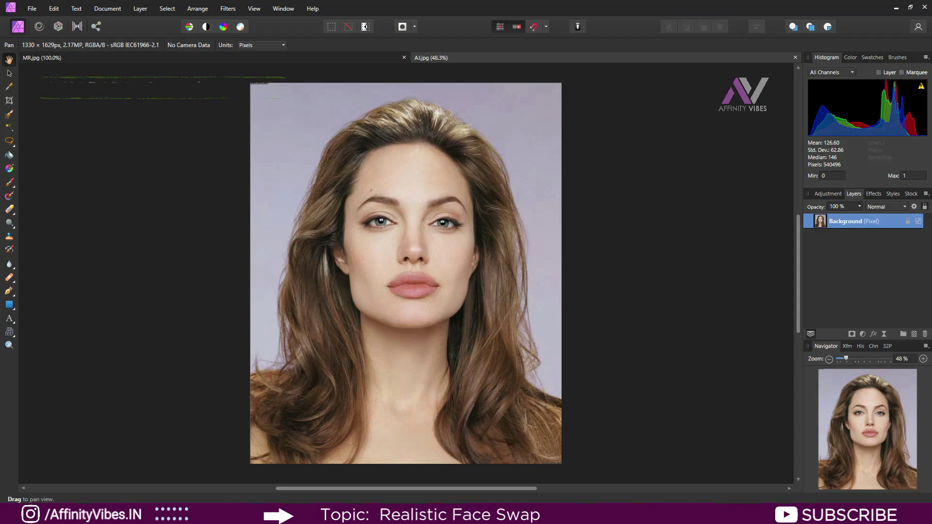
click(9, 141)
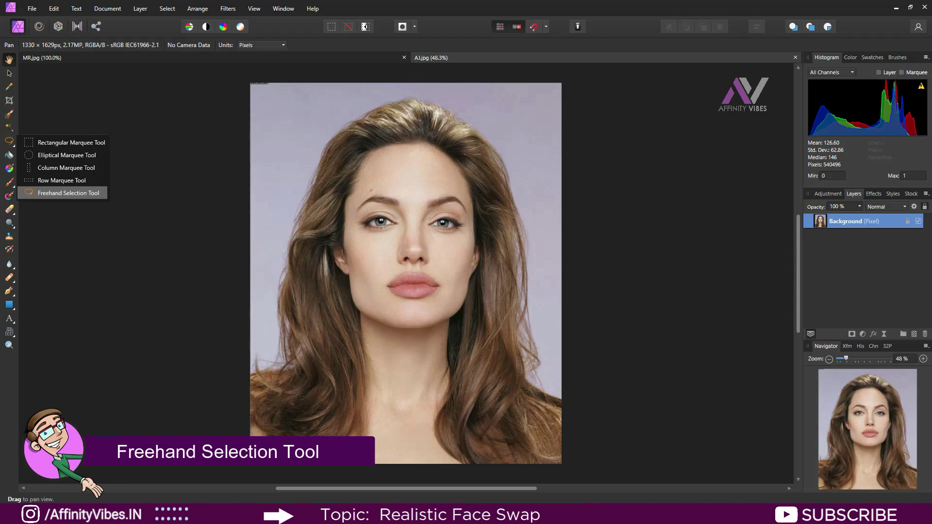
At 75% zoom, lasso AJ's face freehand from the hairline around the cheeks to the chin.
click(68, 193)
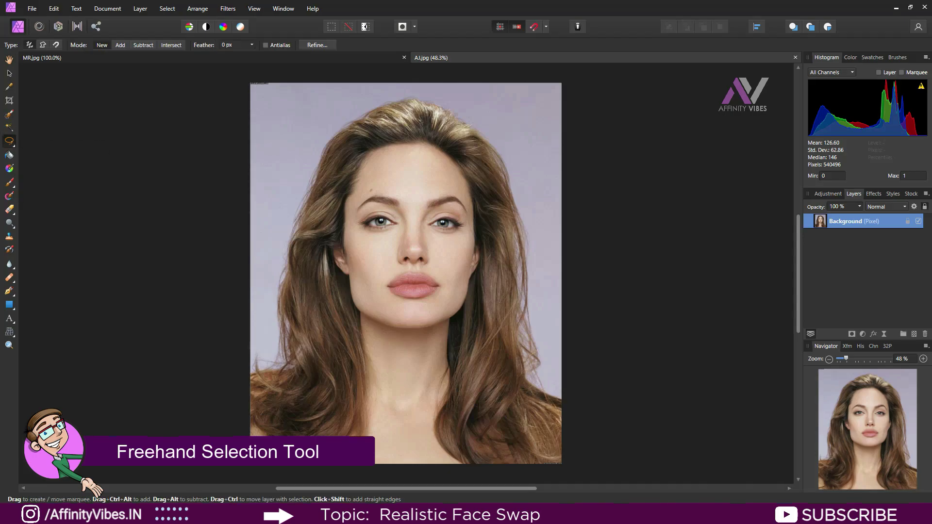
key(ctrl+plus)
key(ctrl+plus)
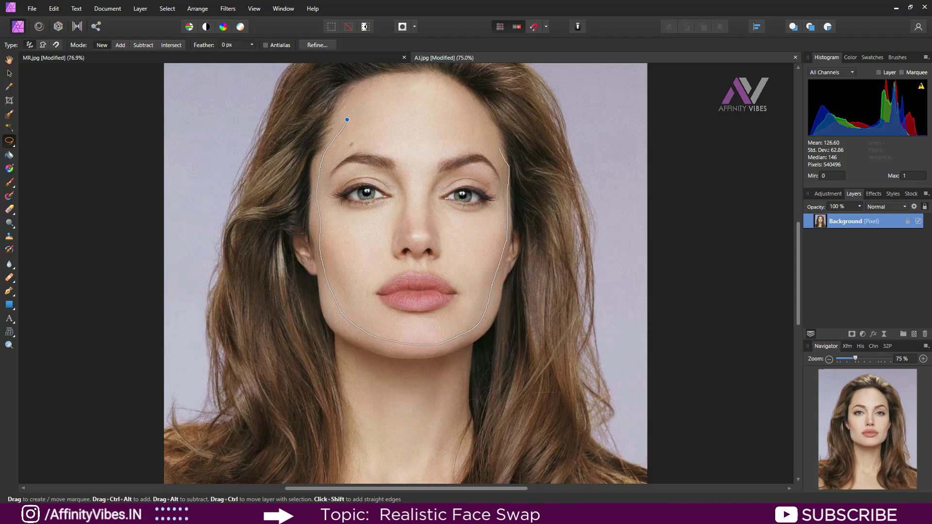
mouse_move(439, 95)
mouse_down()
mouse_move(394, 95)
mouse_move(348, 117)
mouse_up()
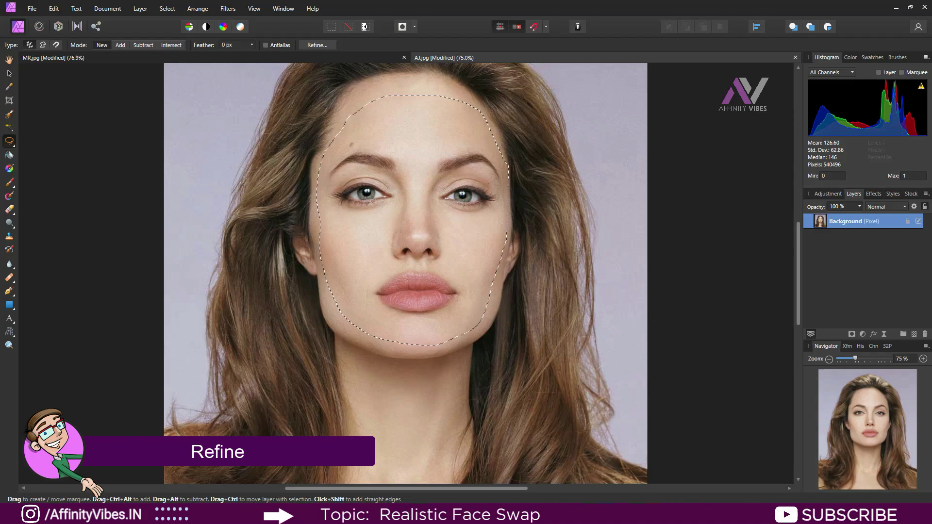
Refine the face selection with a feather of about 50.7 px and apply it.
click(317, 45)
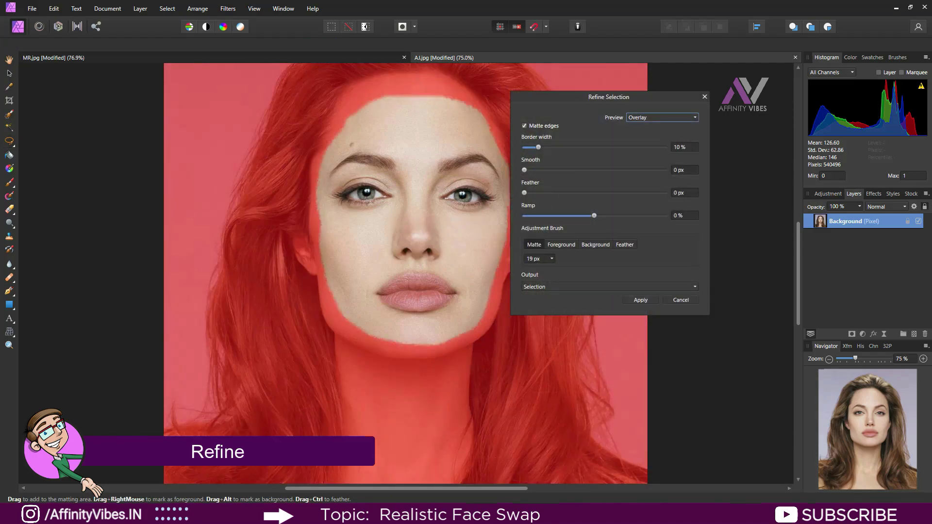
drag(547, 96, 589, 98)
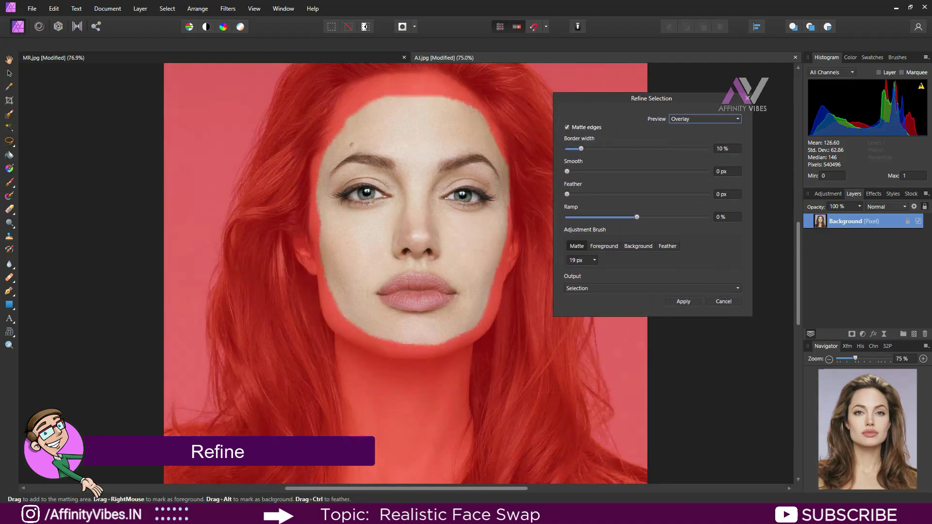
click(727, 195)
text(25)
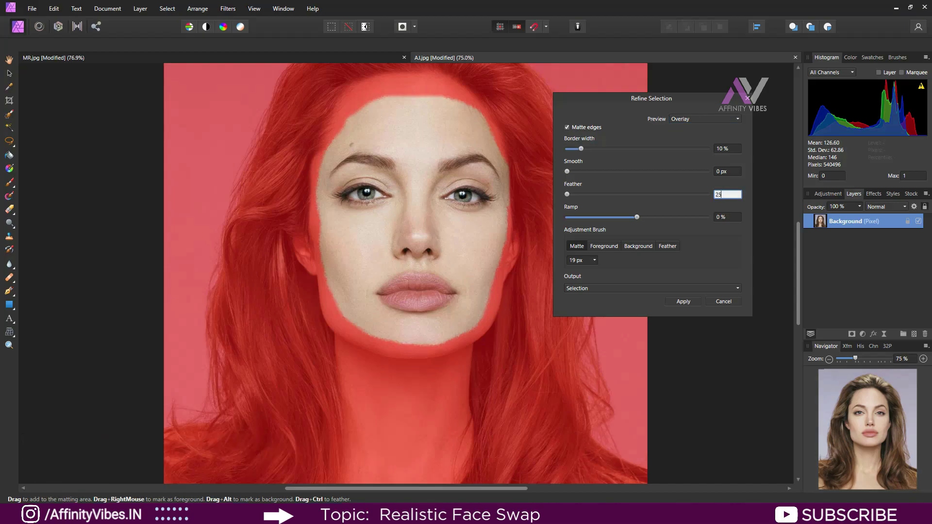
key(Return)
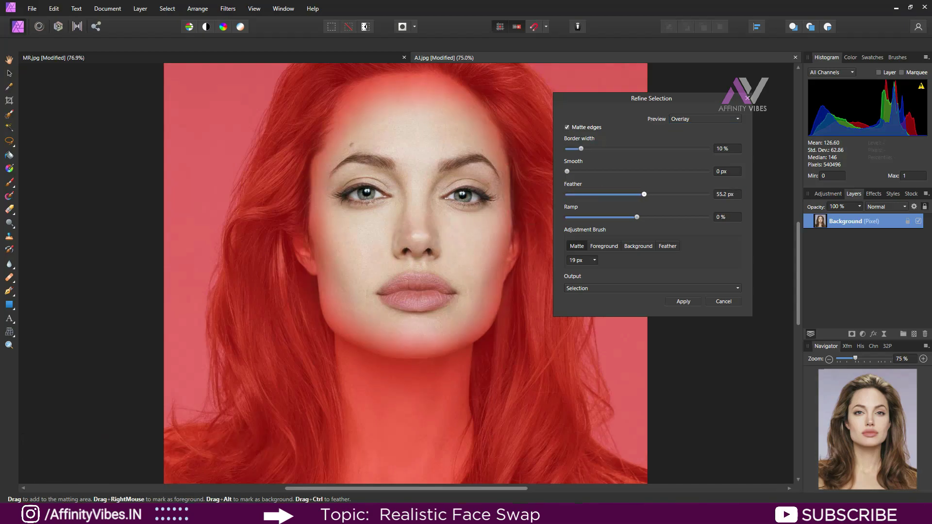
drag(643, 194, 638, 194)
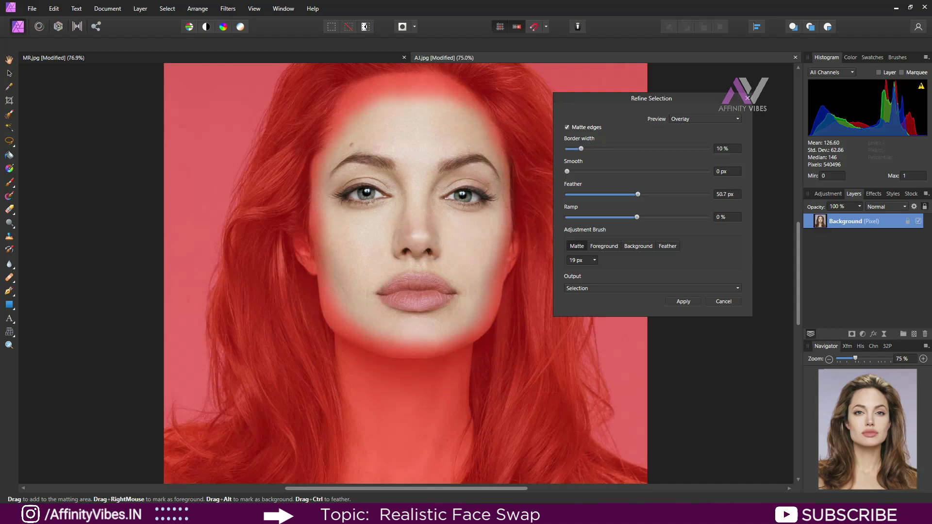
click(683, 302)
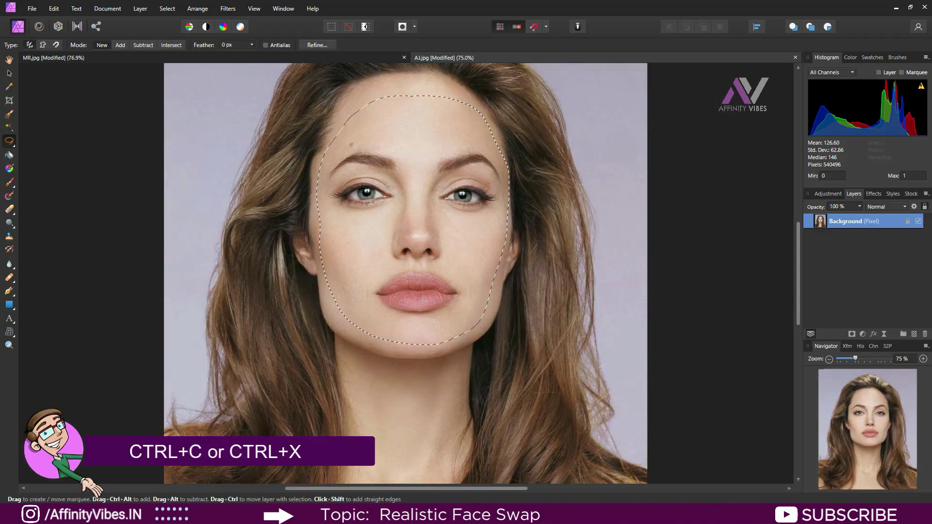
Cut the face from AJ.jpg, paste it into MR.jpg, then move and shrink it over the head.
key(ctrl+x)
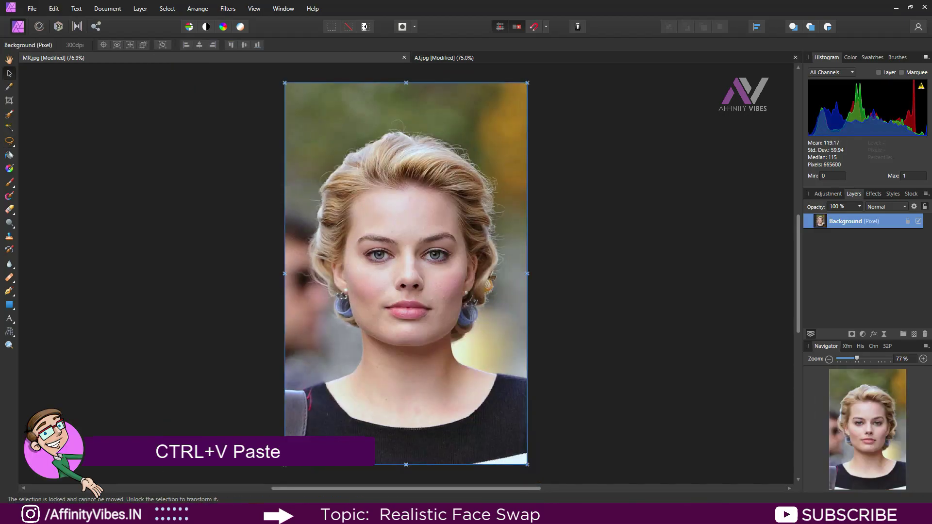
key(ctrl+plus)
key(ctrl+plus)
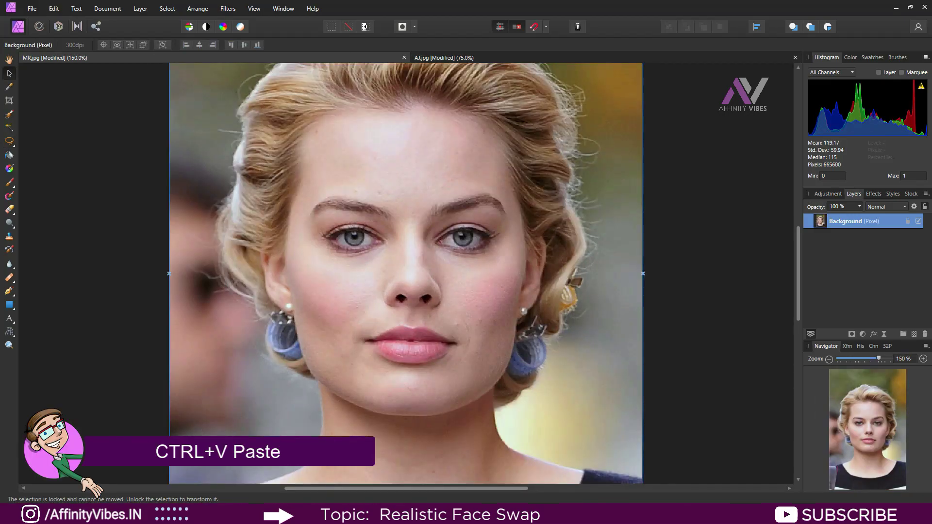
key(ctrl+v)
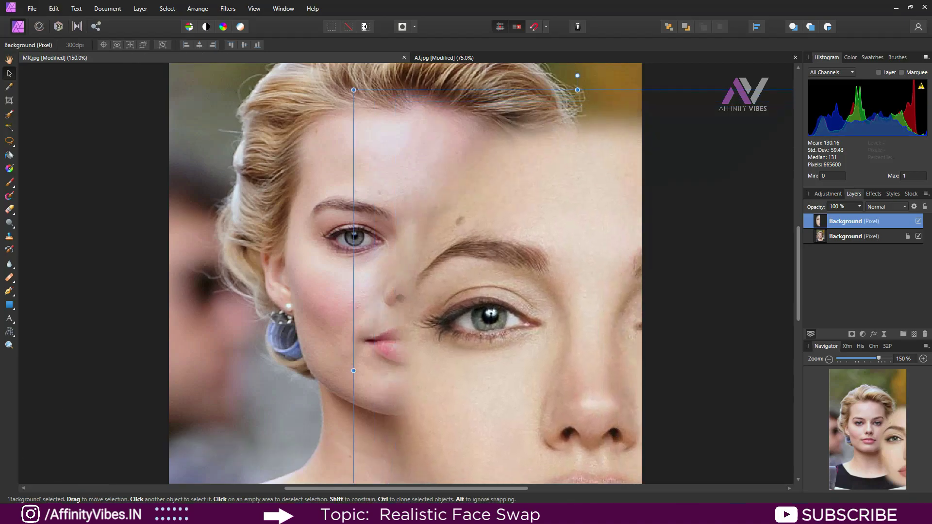
drag(534, 291, 387, 258)
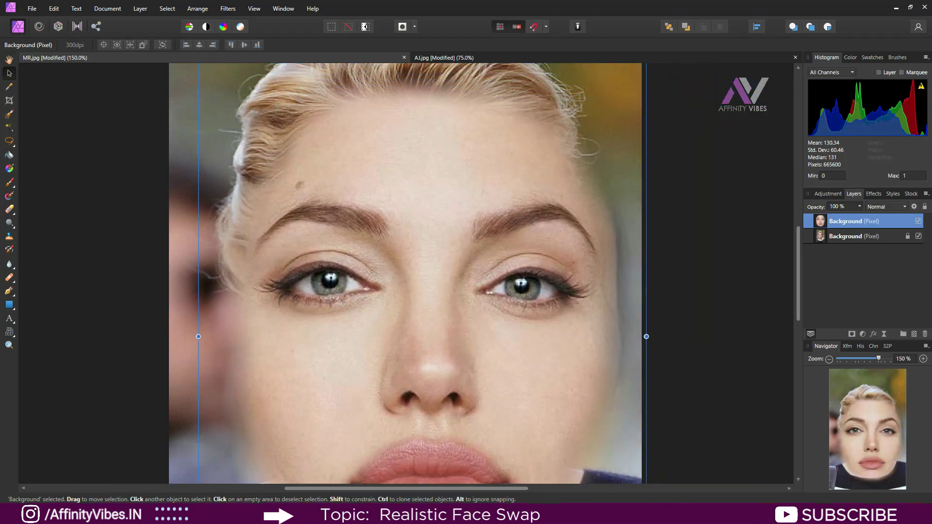
key(ctrl+minus)
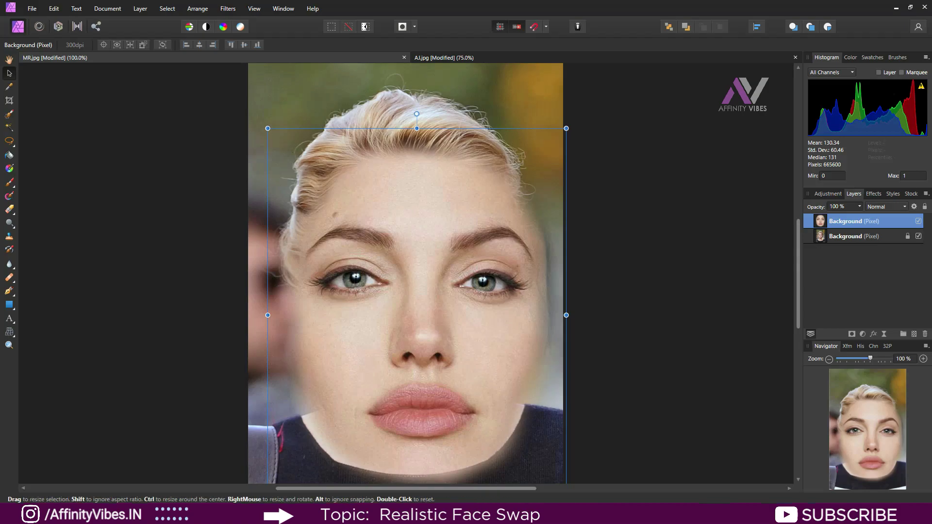
drag(566, 128, 501, 210)
drag(418, 310, 409, 273)
At 200%, align the semi-transparent face with arrow-key nudges, then restore 100% opacity and deselect.
key(ctrl+2)
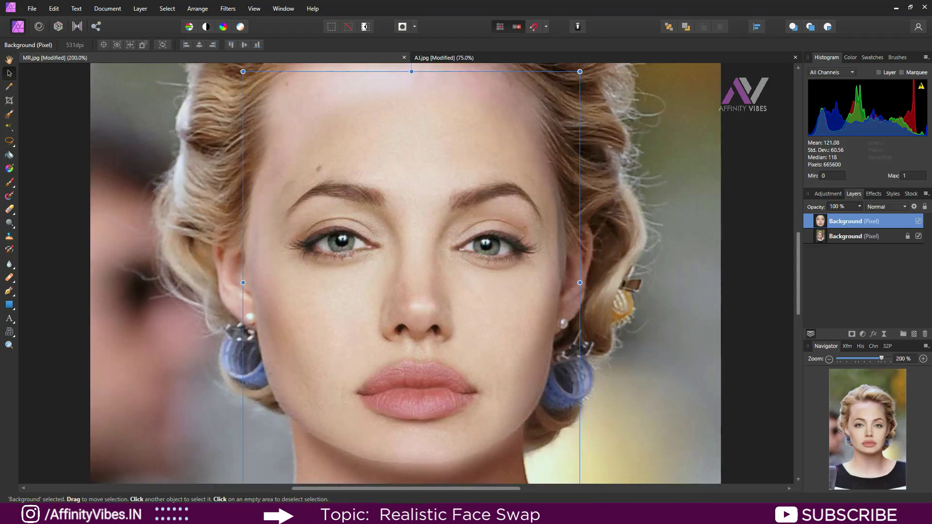
click(859, 207)
drag(861, 217, 834, 216)
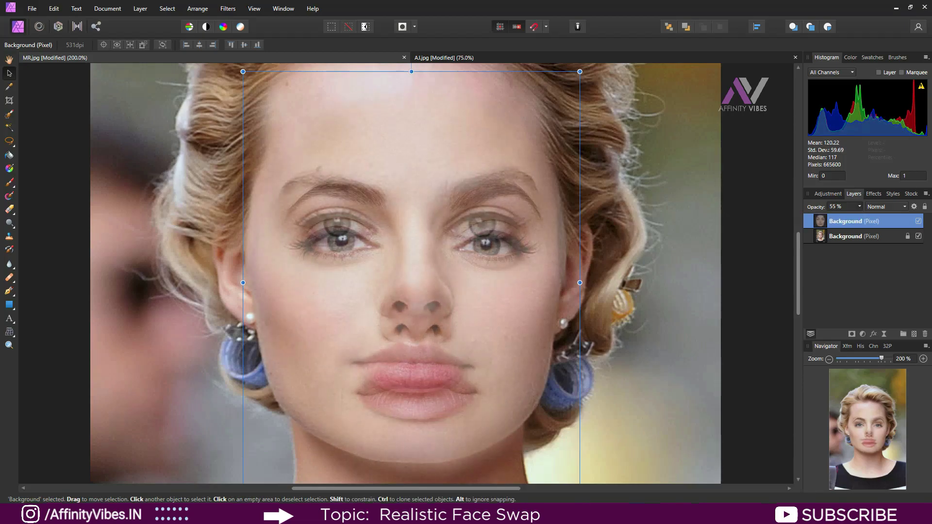
drag(411, 272, 403, 226)
key(Left)
key(Left)
key(Left)
key(Left)
key(Left)
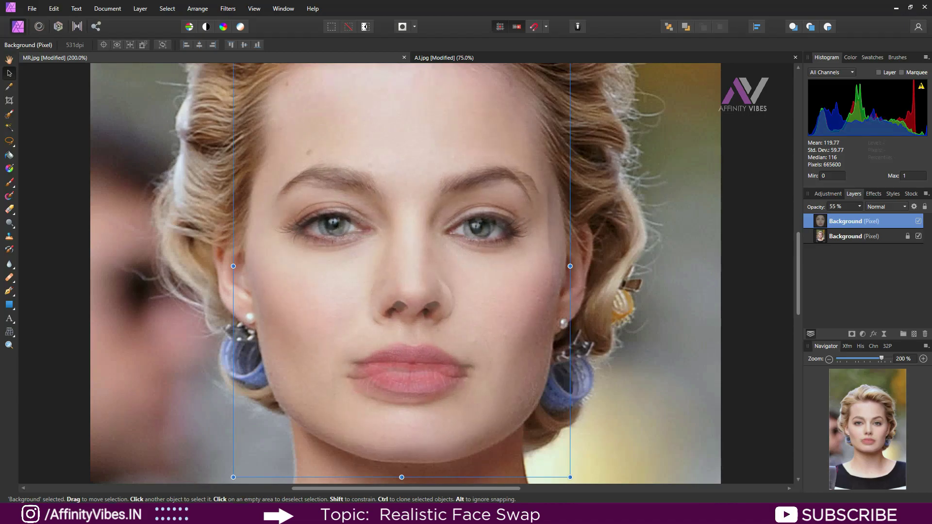
key(Right)
key(Right)
key(Right)
key(Right)
key(Right)
key(Up)
key(Up)
key(Up)
key(Up)
key(Up)
key(Up)
key(Up)
key(Up)
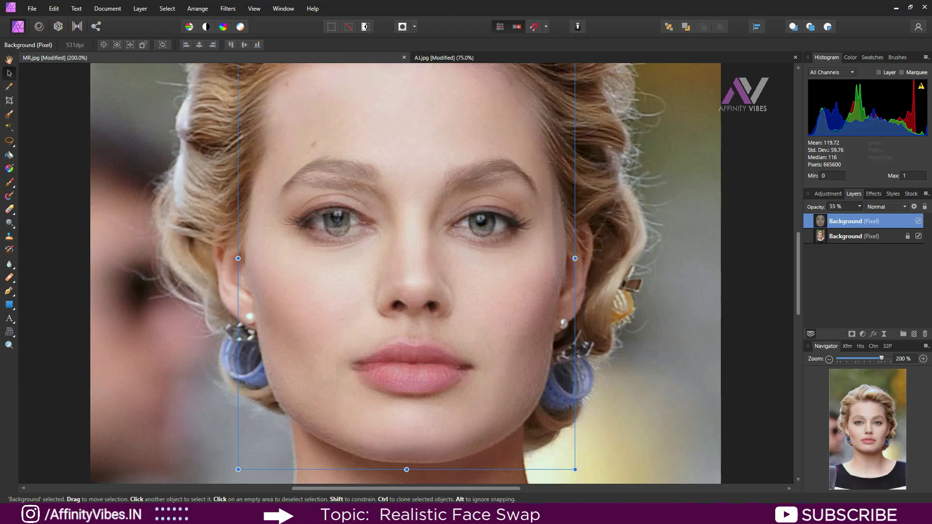
key(Down)
key(Down)
key(Down)
key(Left)
key(Right)
key(Right)
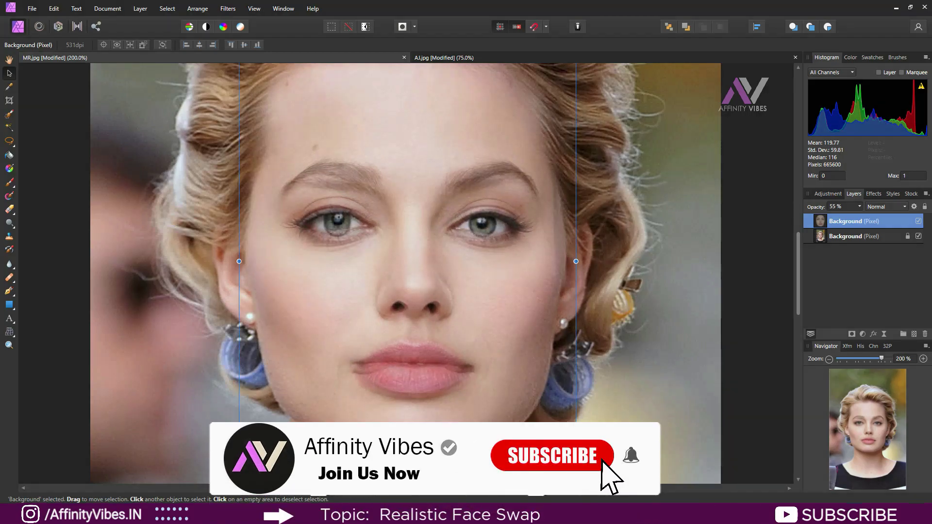
click(859, 206)
drag(861, 217, 892, 216)
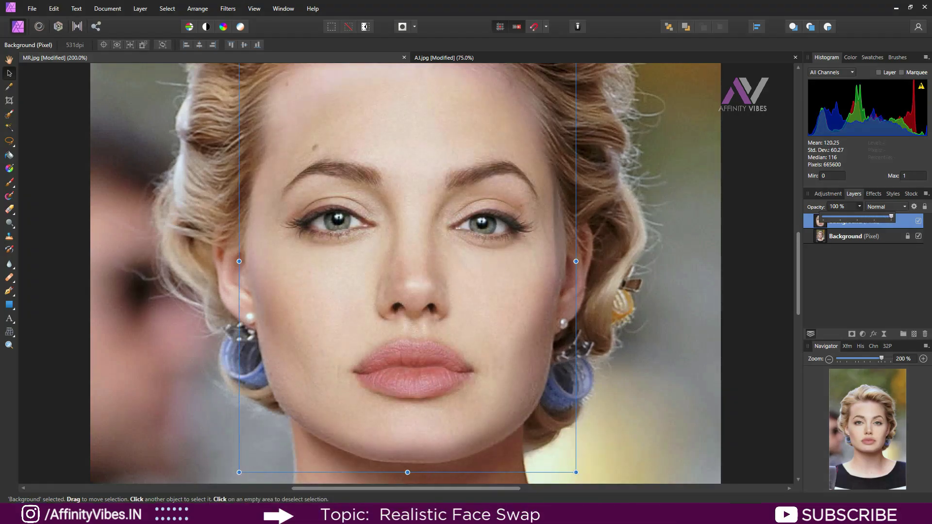
key(ctrl+d)
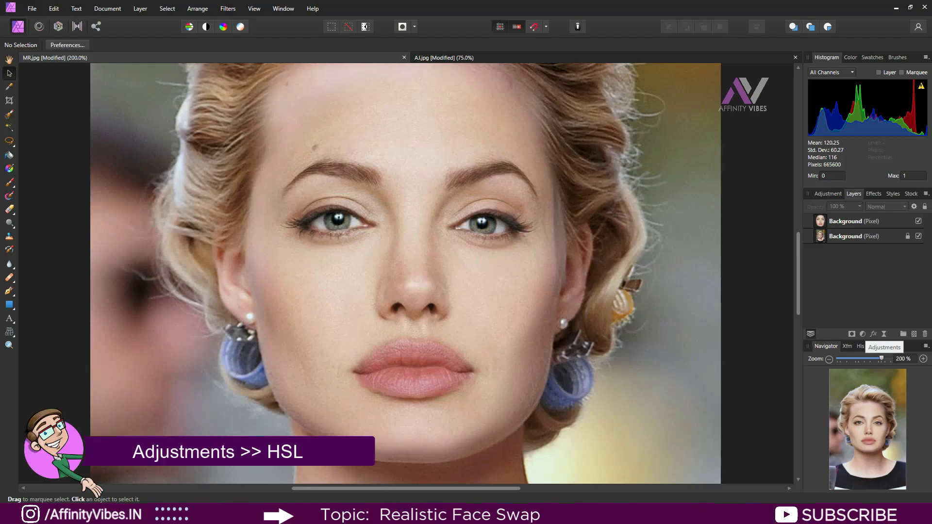
Clip an HSL adjustment to the face layer with hue shift 9.3° and saturation -4%.
click(863, 334)
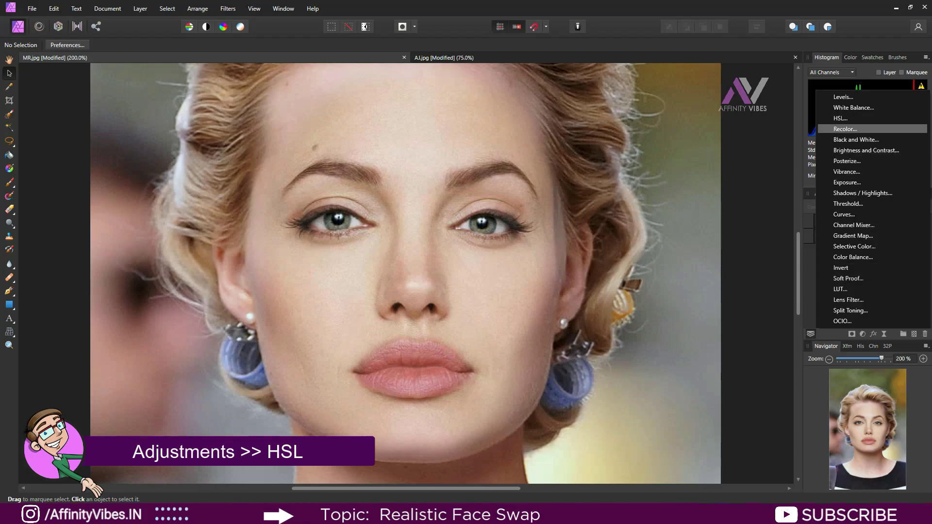
click(840, 118)
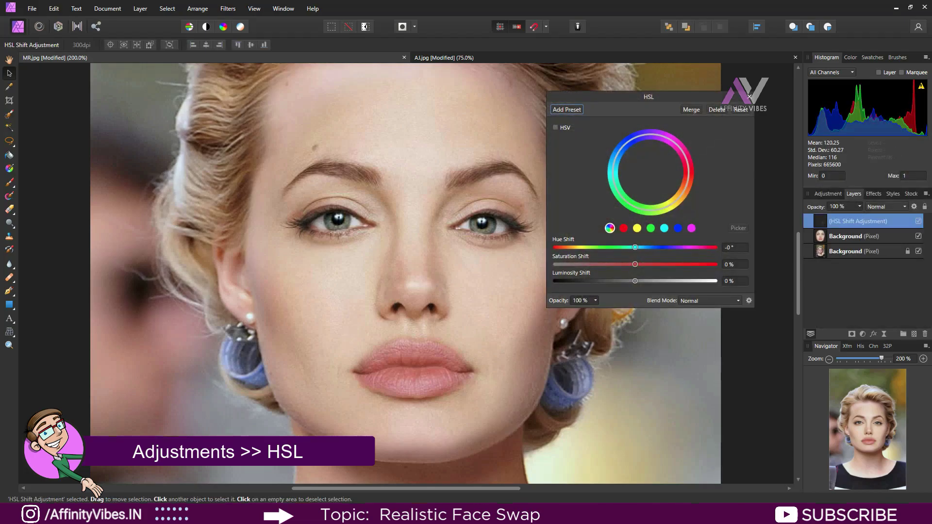
drag(670, 95, 659, 68)
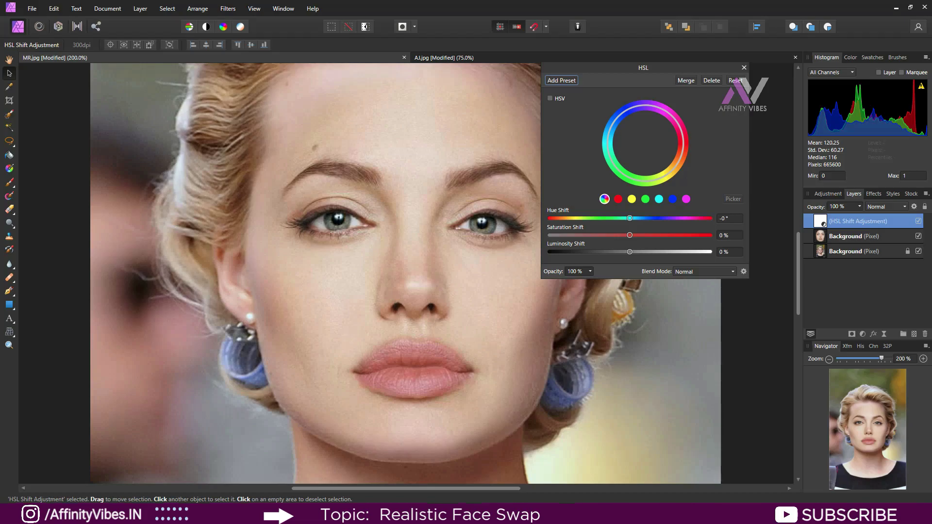
drag(828, 236, 857, 237)
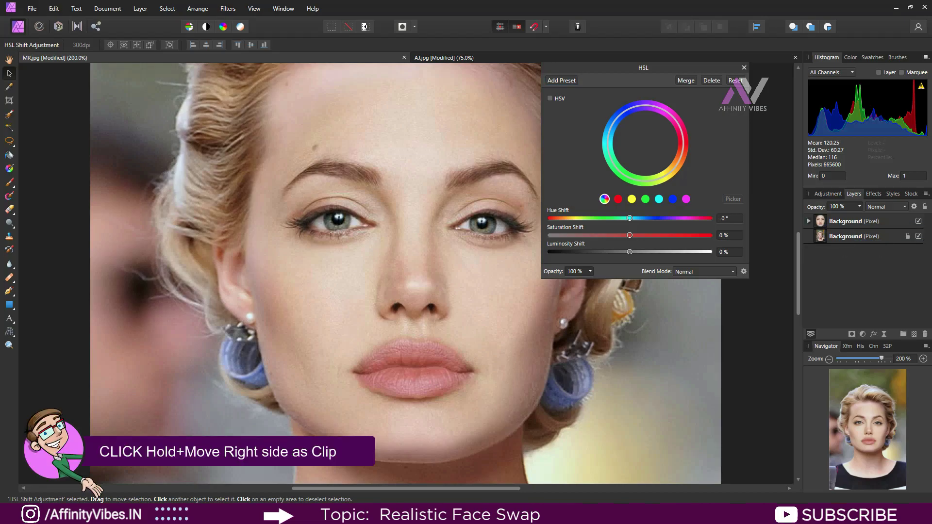
drag(629, 219, 634, 218)
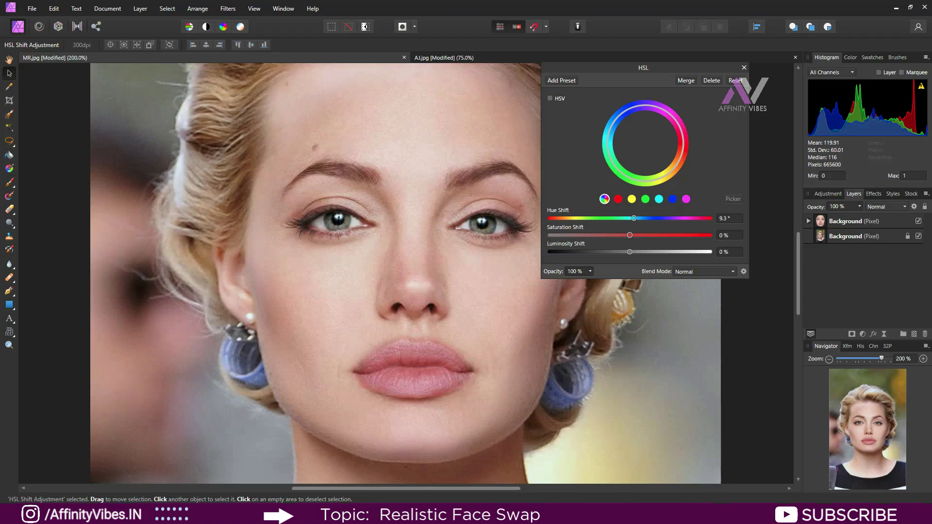
drag(630, 235, 626, 235)
click(744, 68)
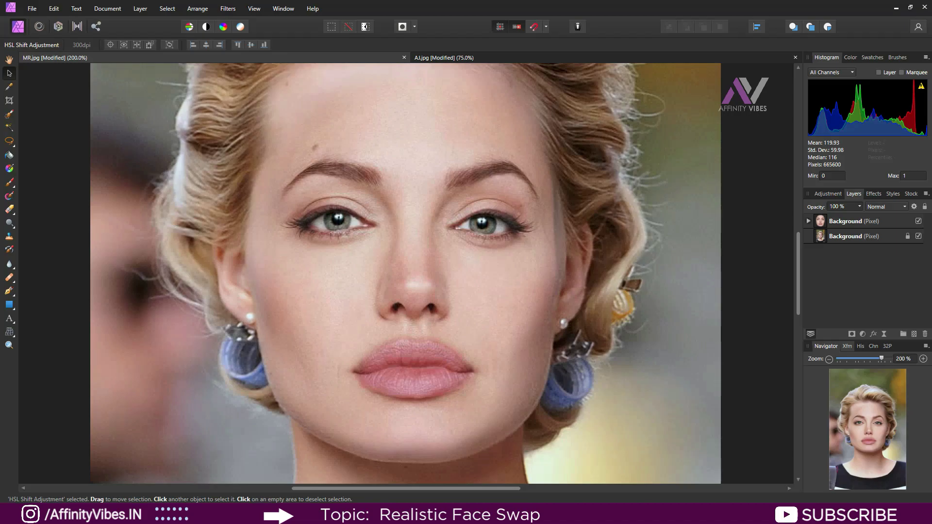
Toggle the swapped face layer's visibility to compare against the original face.
click(918, 220)
click(918, 221)
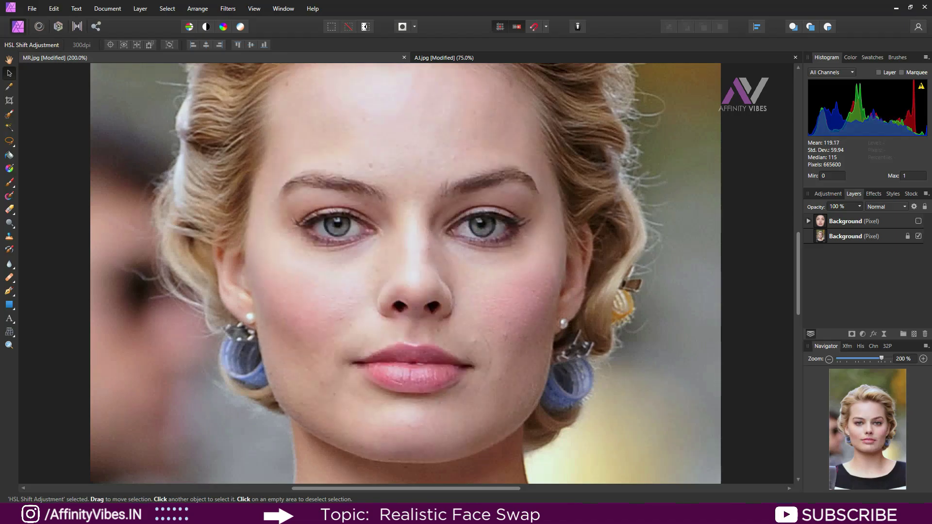
click(918, 221)
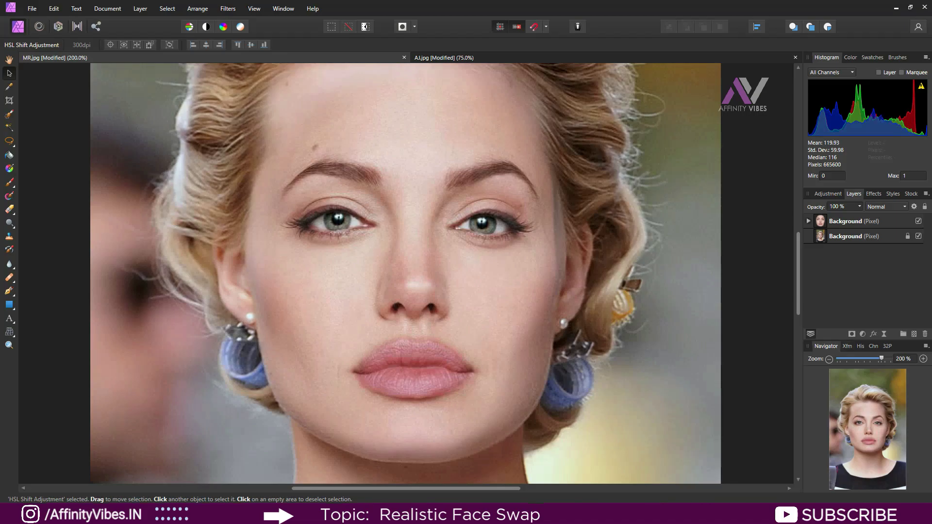
Add a mask to the face layer and paint small forehead patches with a black brush.
click(854, 222)
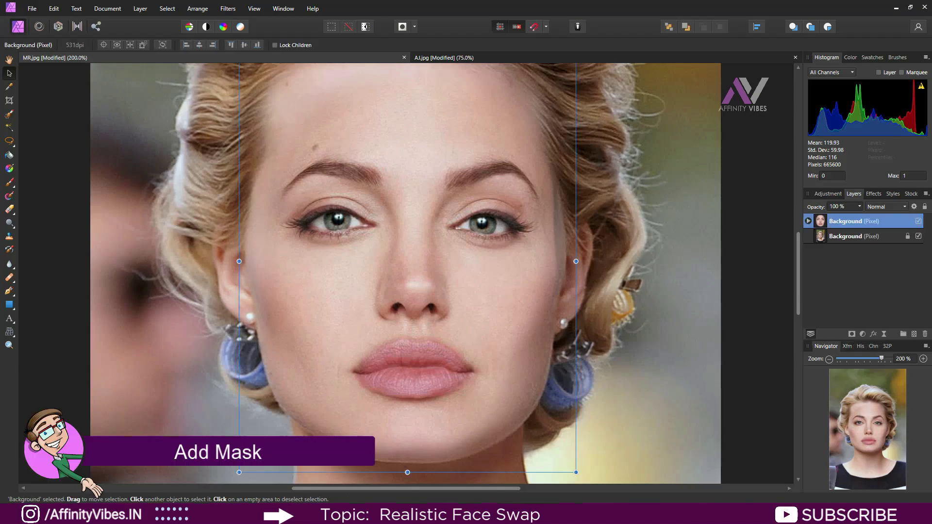
click(851, 334)
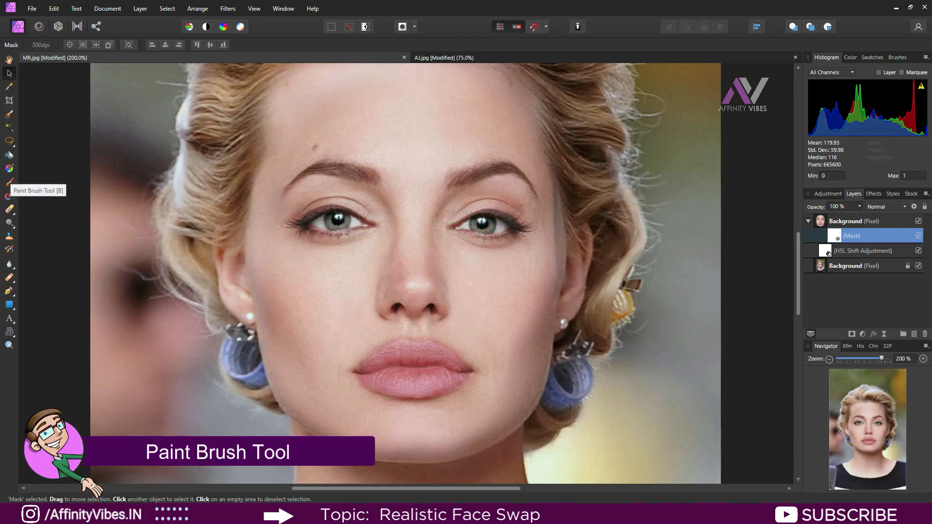
click(9, 183)
scroll(405, 274, up, 2)
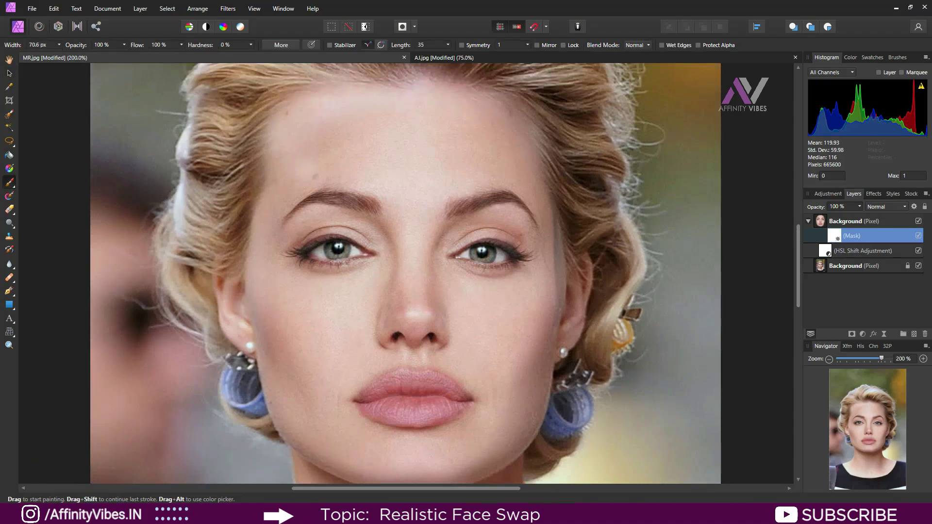
drag(296, 153, 303, 164)
key(ctrl+z)
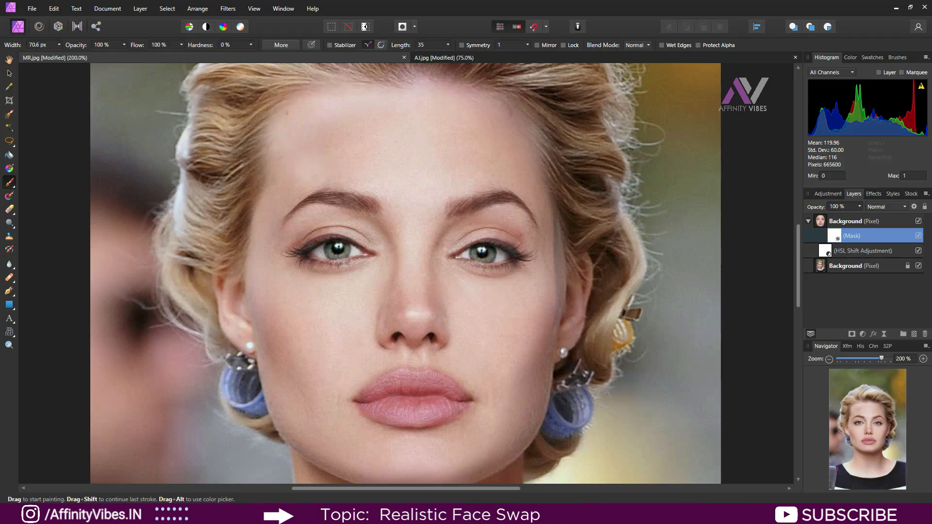
click(393, 123)
key(bracketleft)
key(bracketleft)
click(330, 135)
key(bracketright)
Paint the mask along the forehead, right cheek and hairline edges to blend the face.
click(251, 45)
click(251, 45)
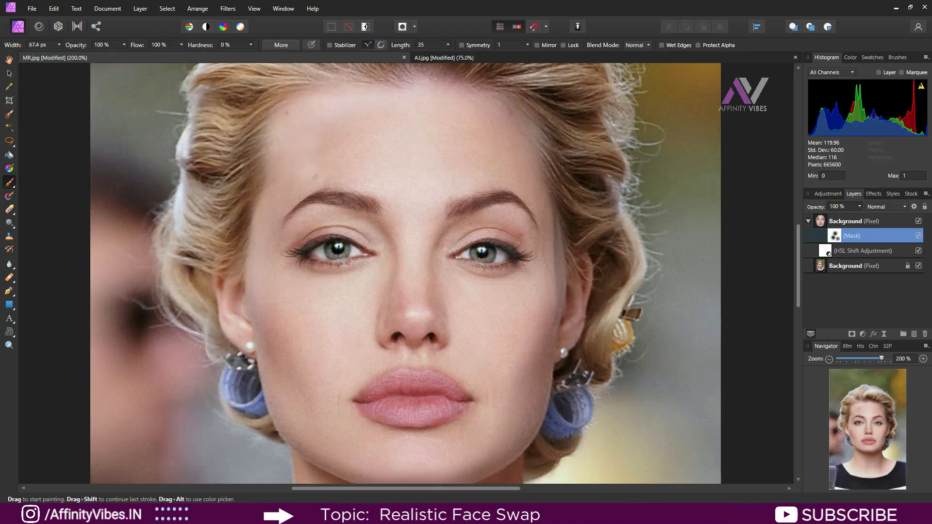
key(bracketright)
key(bracketright)
drag(311, 143, 403, 117)
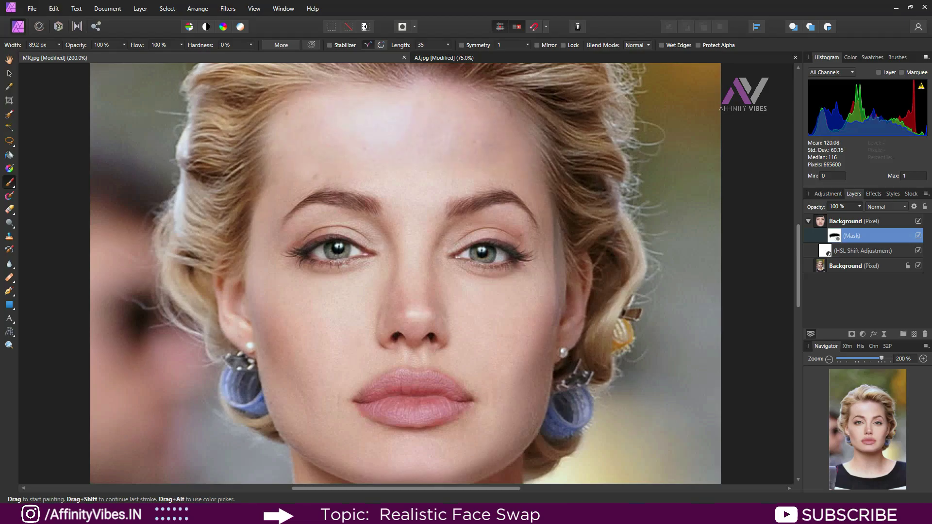
key(bracketleft)
key(bracketleft)
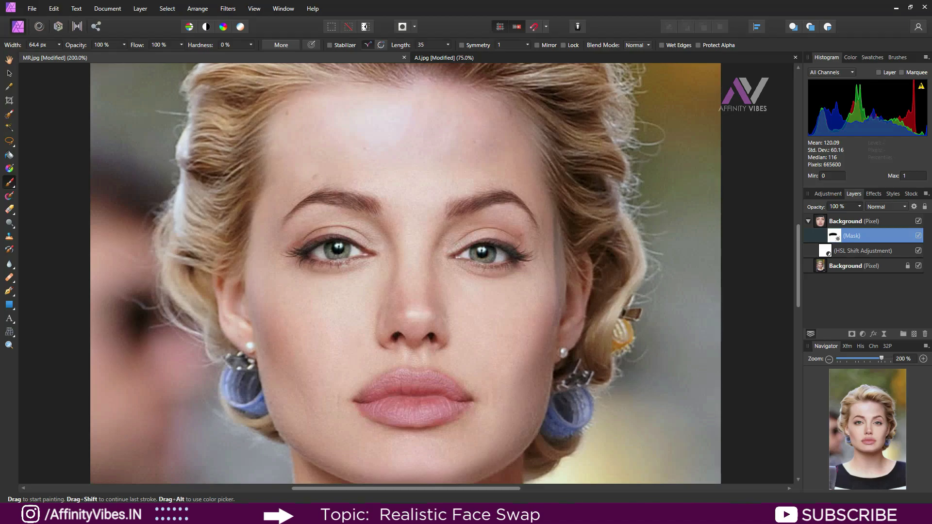
drag(557, 218, 557, 320)
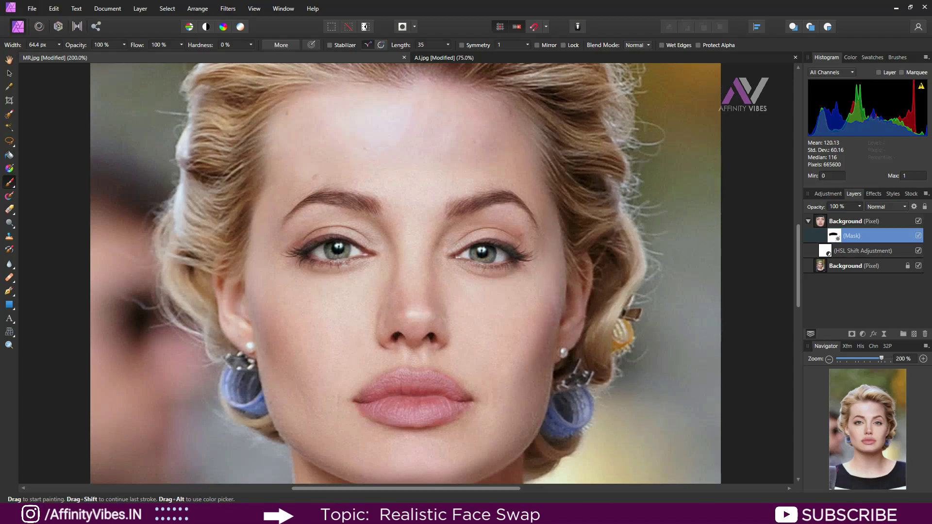
scroll(461, 345, down, 3)
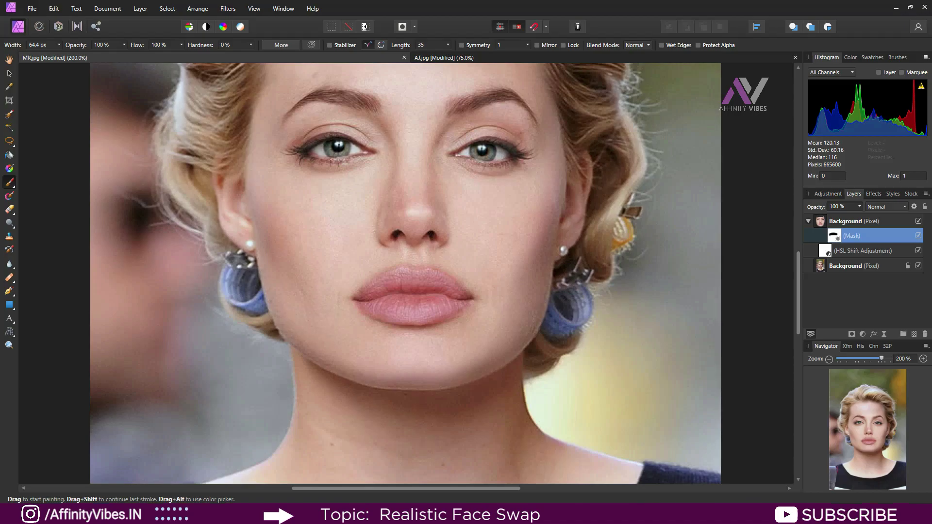
scroll(406, 275, up, 3)
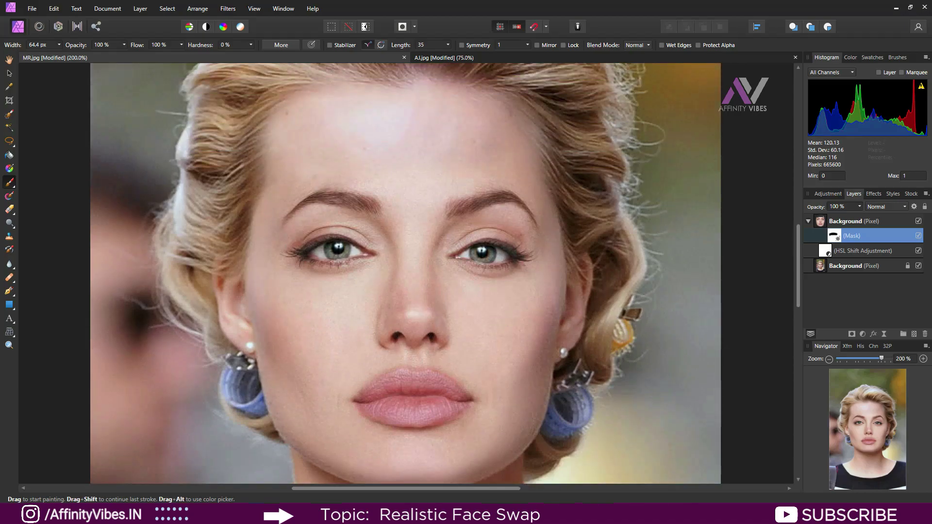
click(292, 174)
Fit the whole image to the window, then view it at 100%.
click(9, 73)
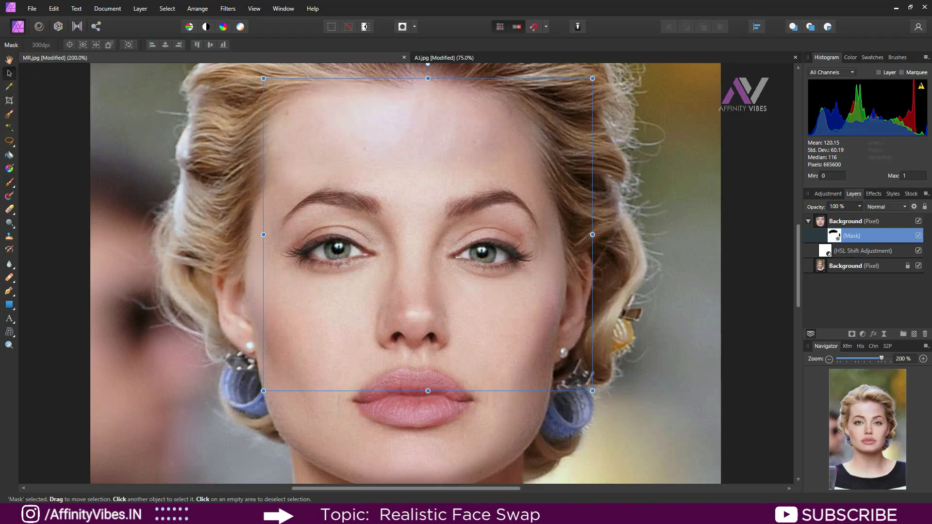
key(h)
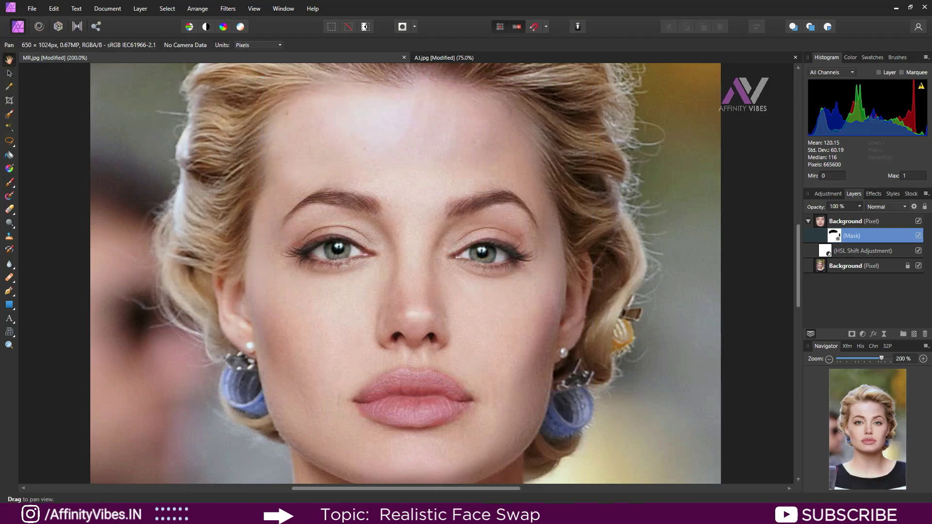
key(ctrl+0)
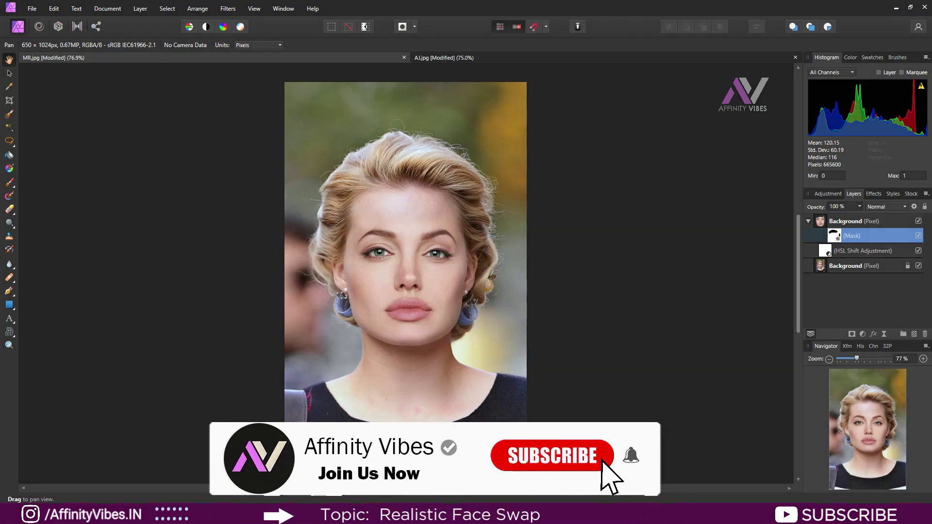
key(ctrl+1)
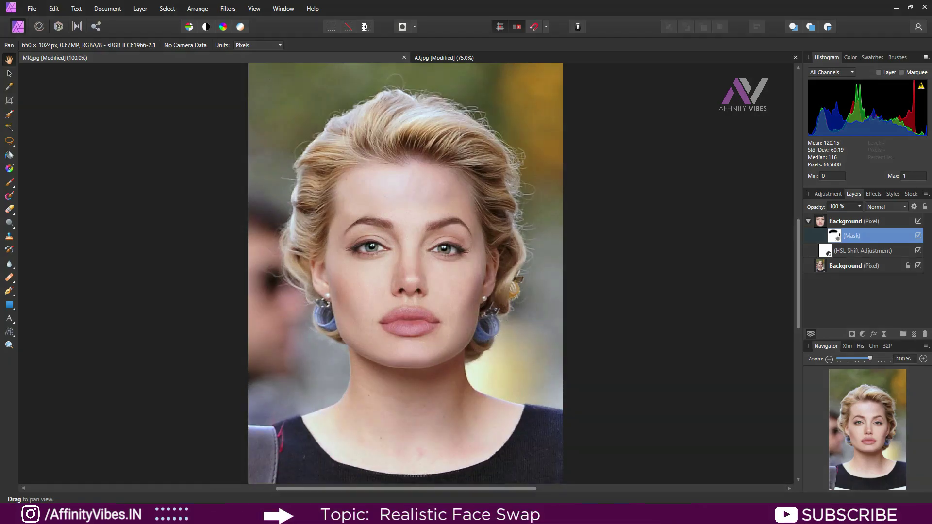
Apply Levels over the whole composite: black 5%, white 95%, output black 3%.
click(809, 221)
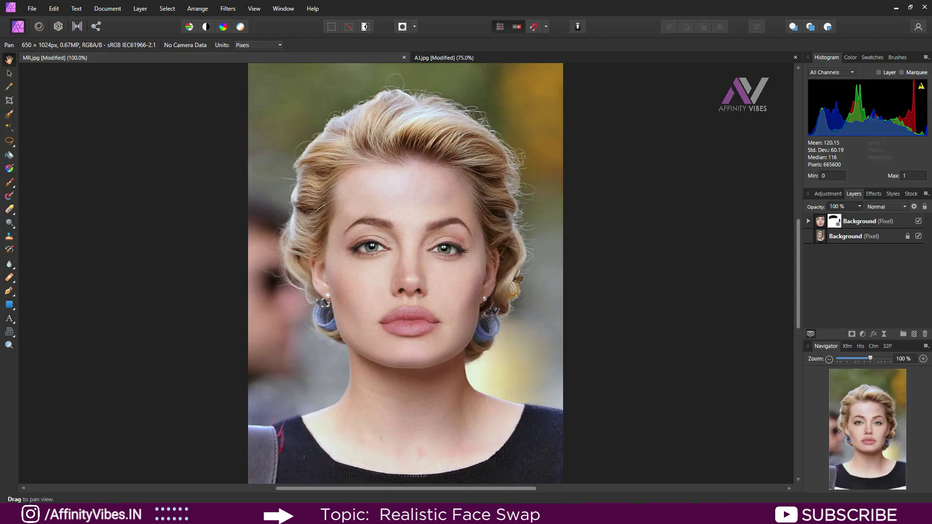
click(862, 334)
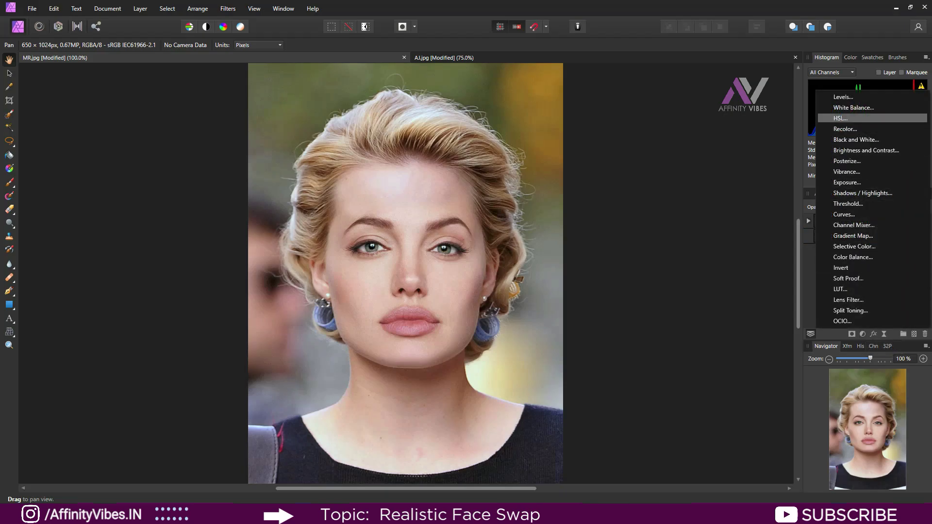
click(843, 97)
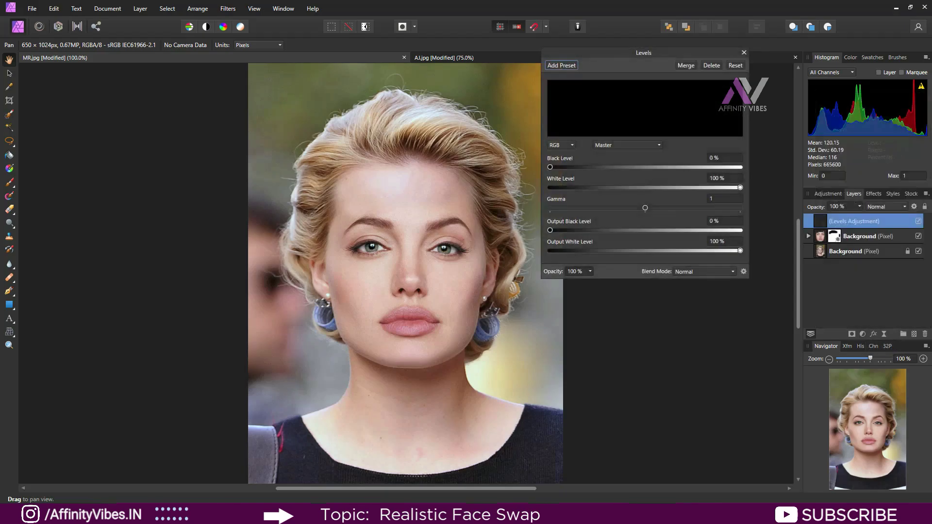
drag(550, 167, 559, 167)
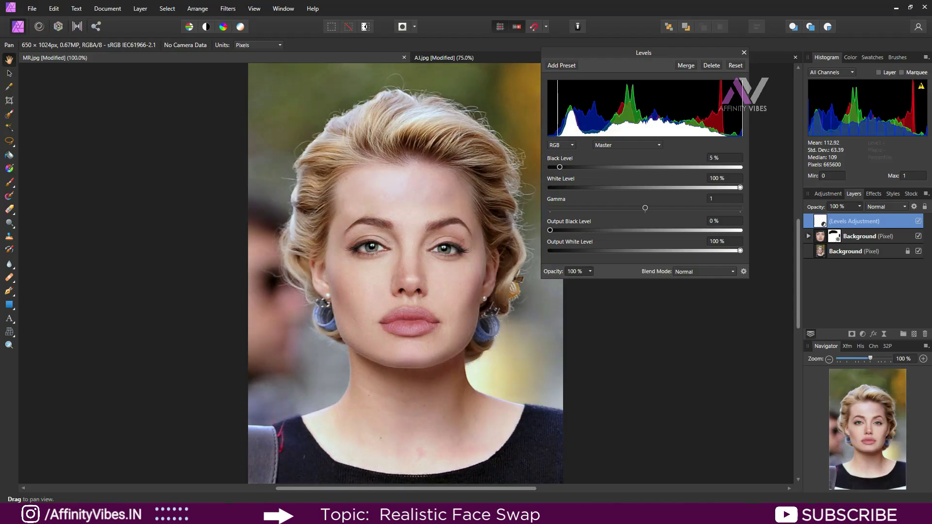
drag(740, 187, 731, 187)
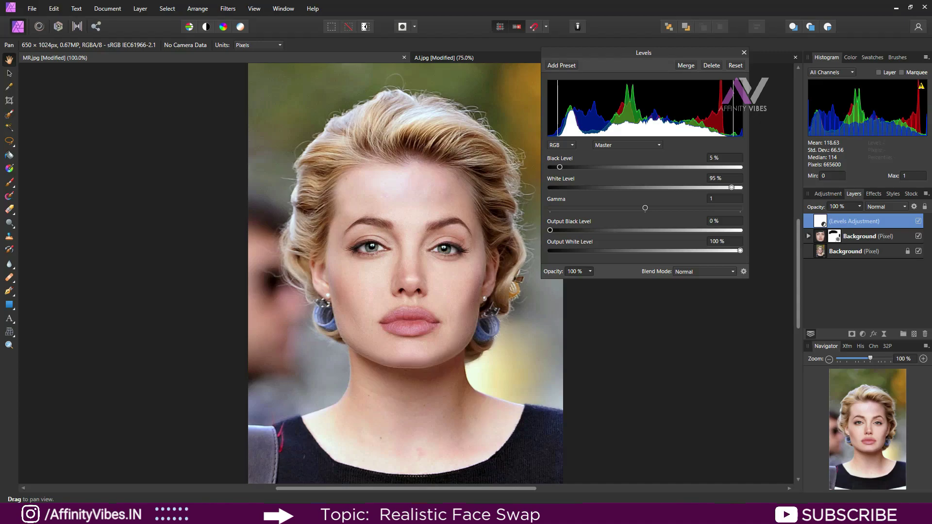
drag(550, 231, 560, 230)
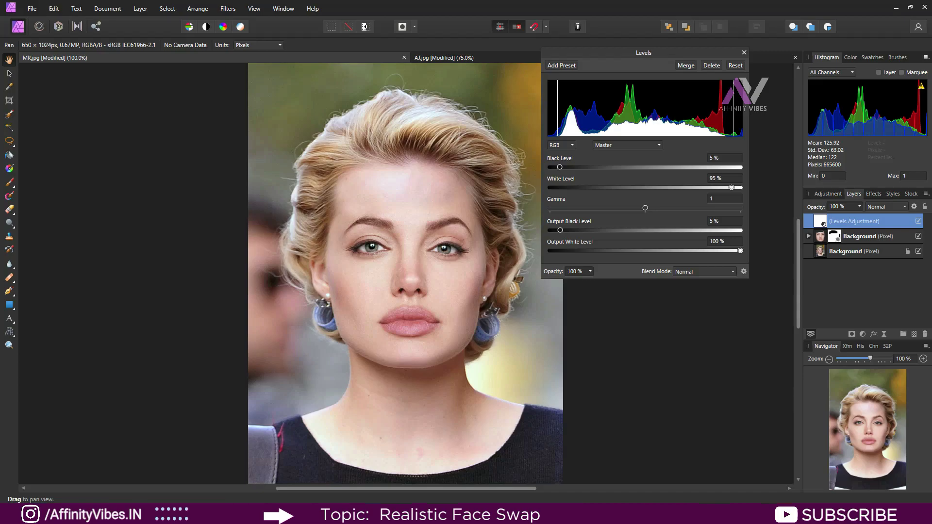
drag(560, 231, 558, 230)
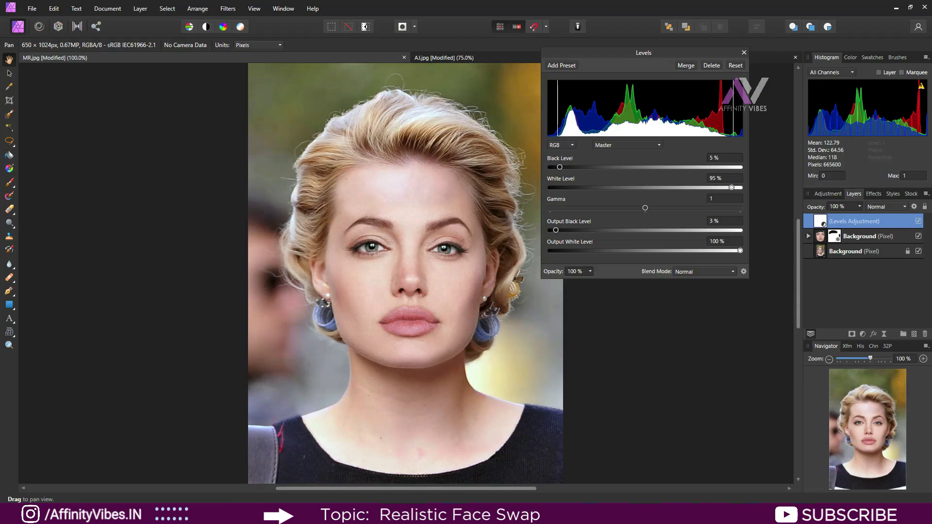
click(744, 52)
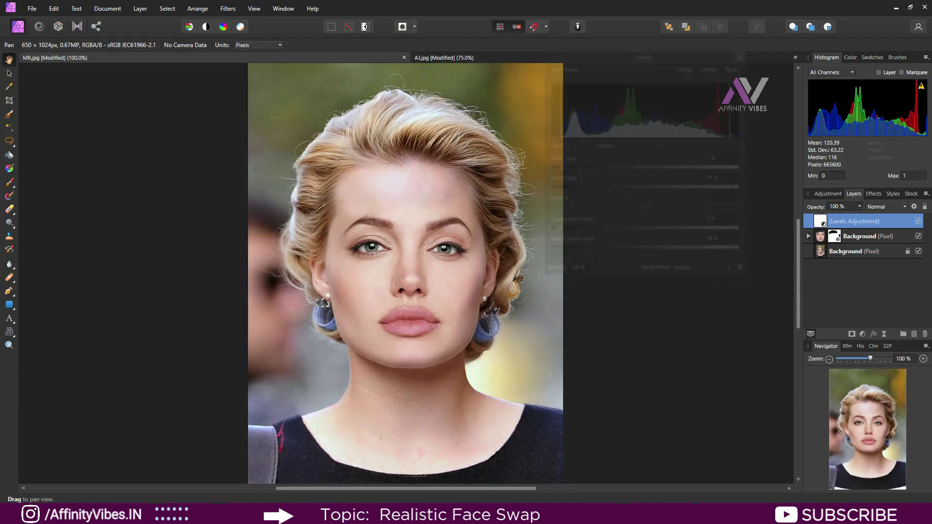
Add a Vibrance layer set to 48% vibrance, leaving saturation at 0%.
click(862, 334)
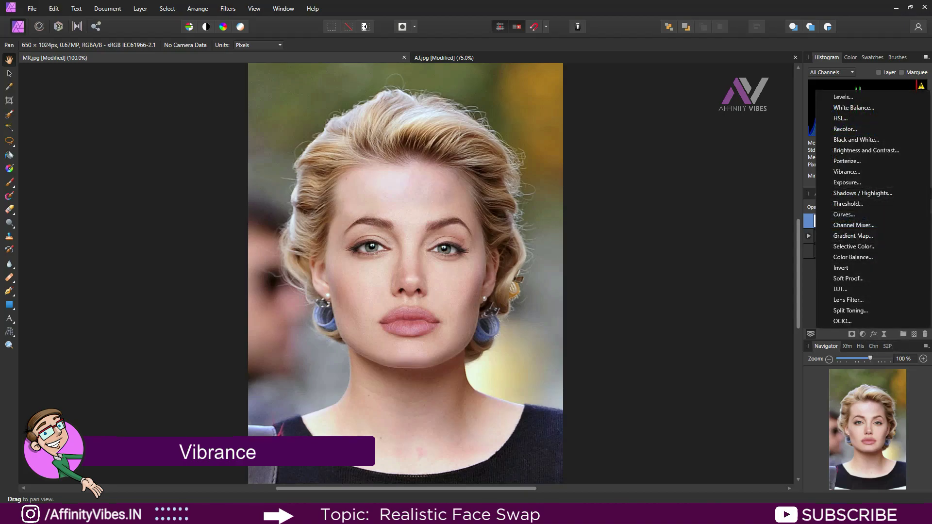
click(846, 171)
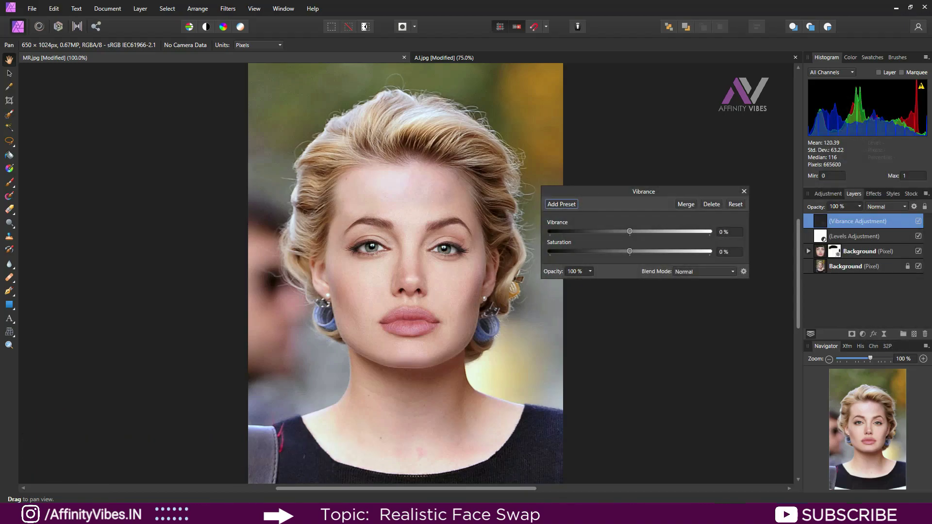
drag(630, 231, 629, 251)
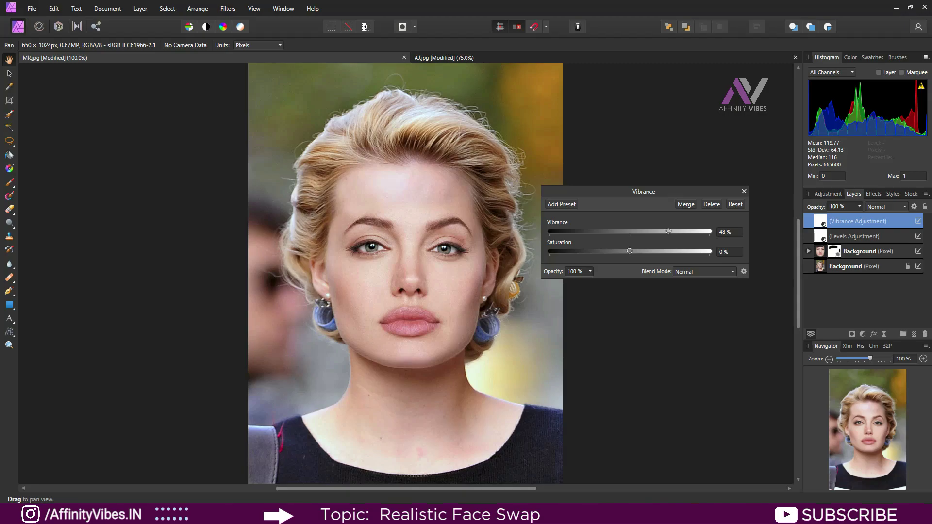
click(744, 192)
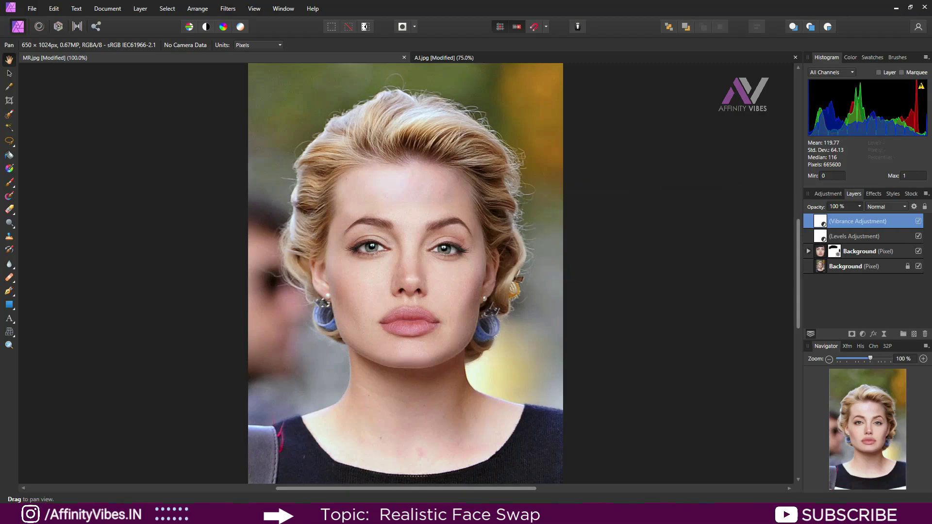
Group all four layers and merge a flattened copy onto a new top layer.
shift+click(861, 267)
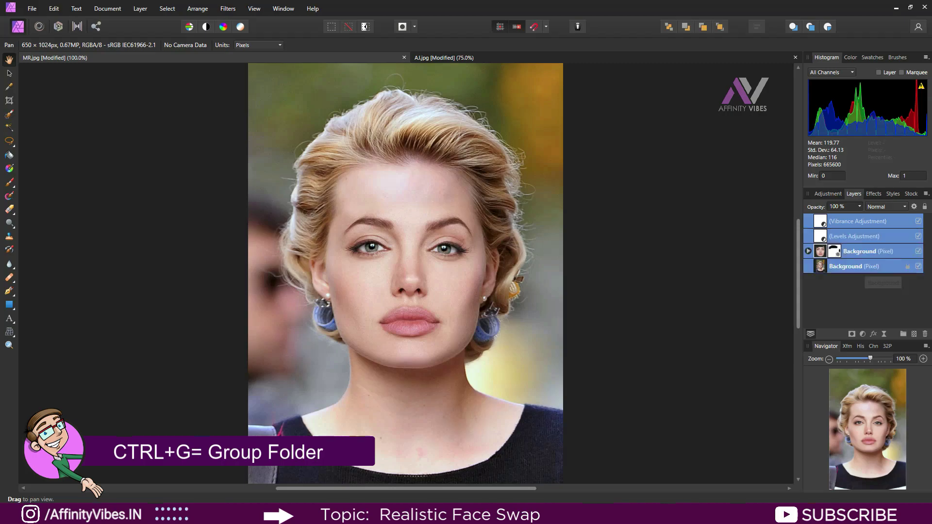
key(ctrl+g)
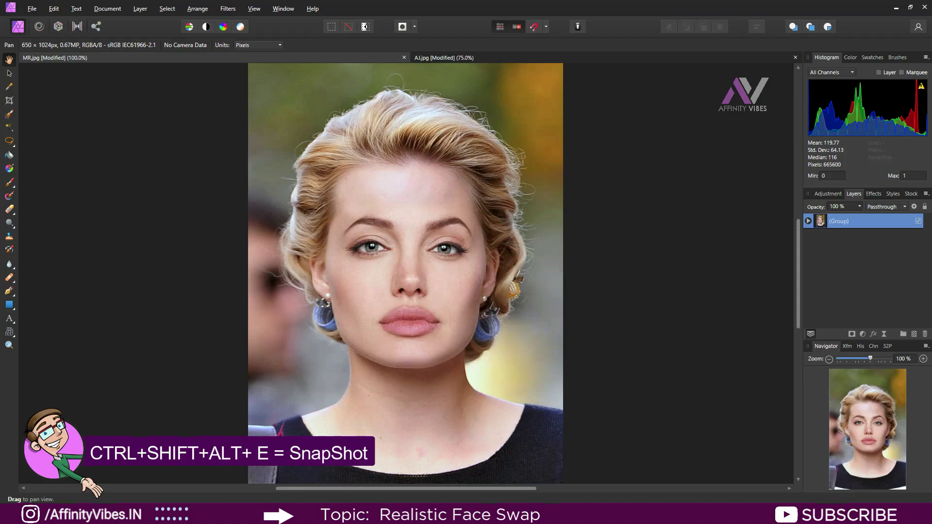
key(ctrl+shift+alt+e)
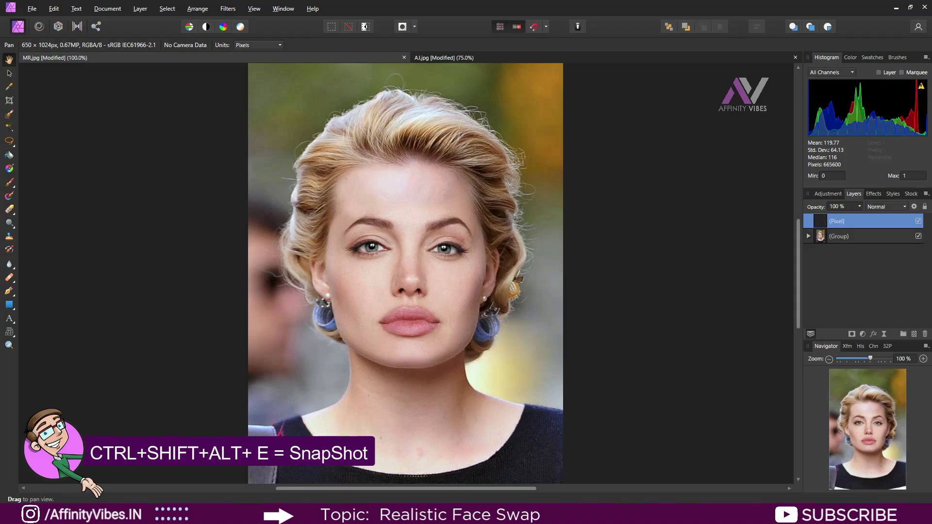
Sharpen the merged layer with Unsharp Mask at a 3.6 px radius.
click(228, 8)
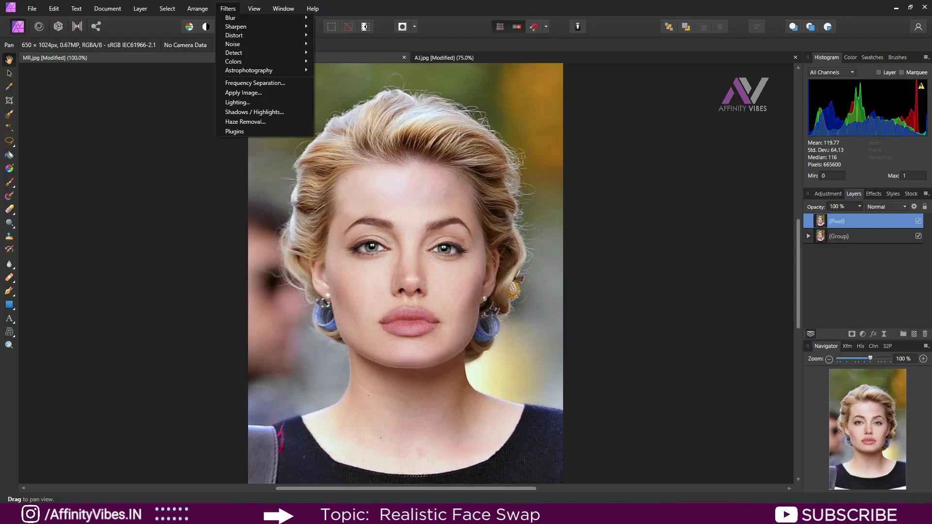
mouse_move(236, 27)
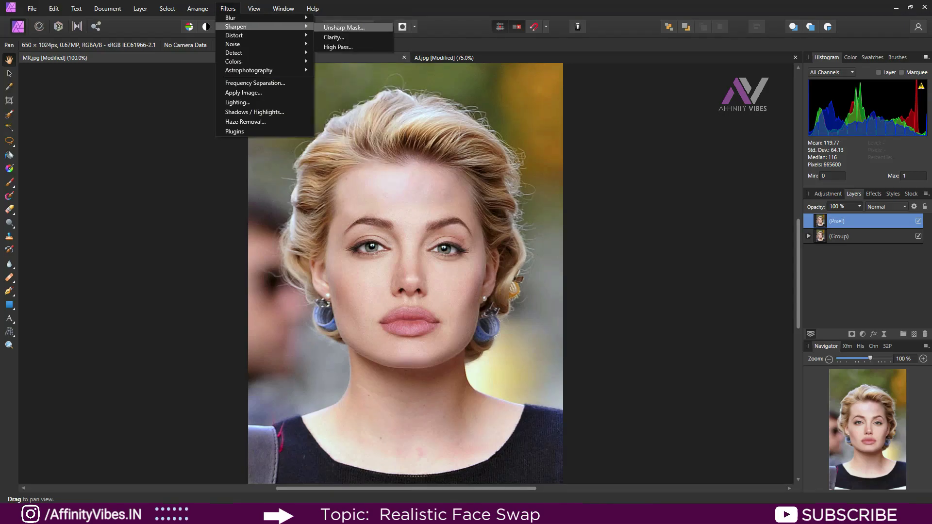
click(344, 27)
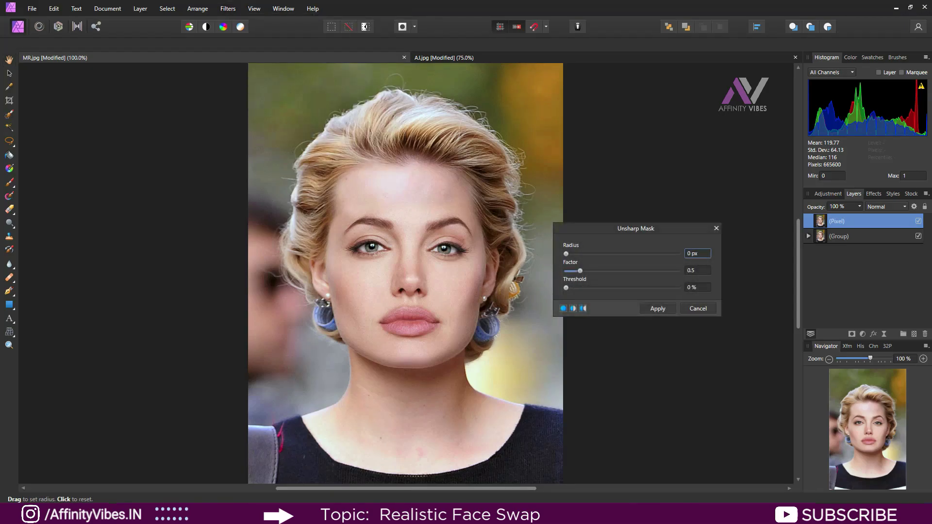
drag(628, 228, 620, 184)
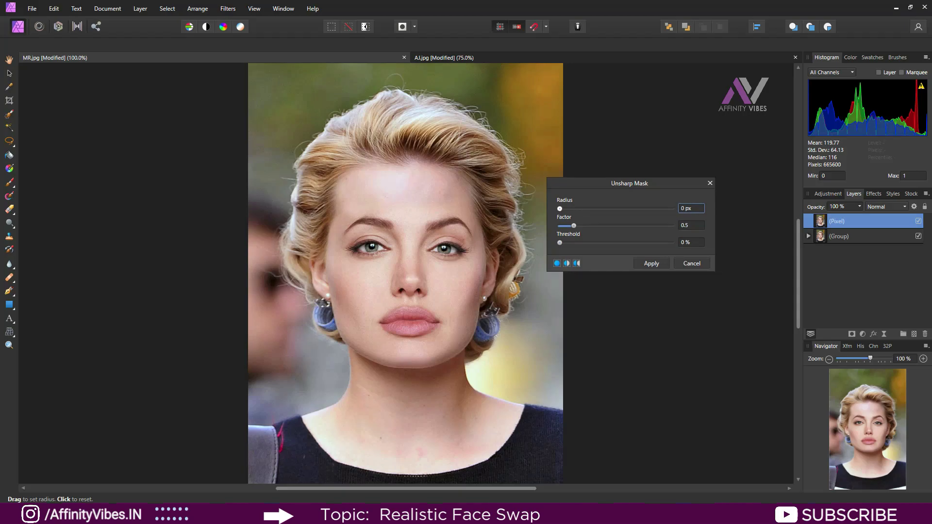
drag(559, 208, 592, 209)
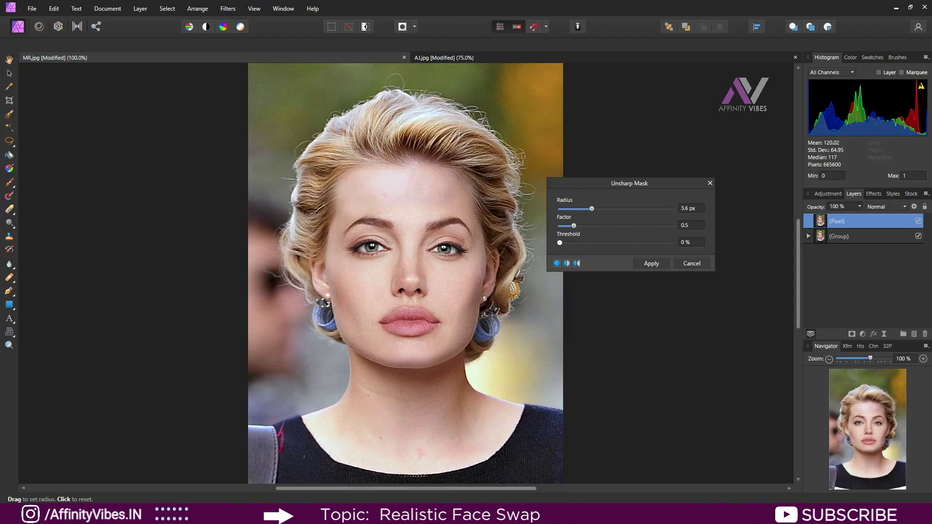
mouse_move(559, 242)
mouse_down()
mouse_move(579, 243)
mouse_move(559, 243)
mouse_up()
key(Return)
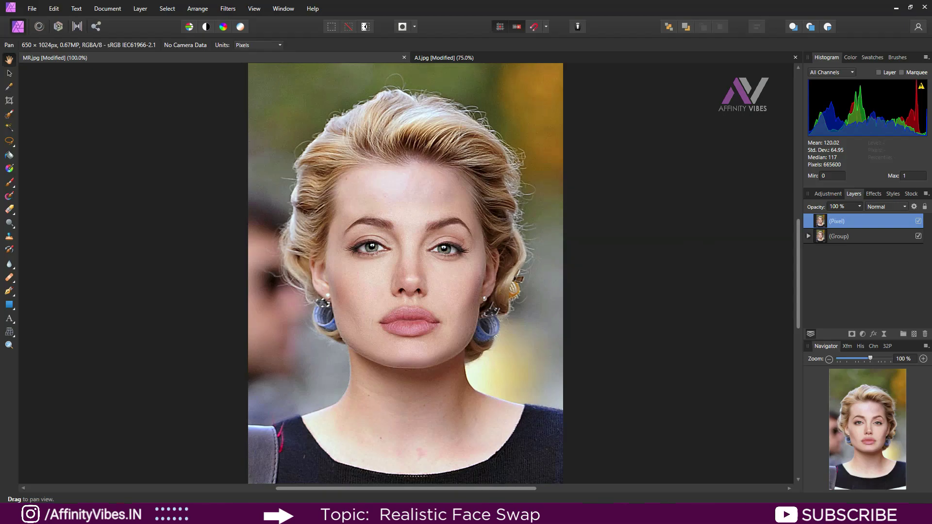
key(ctrl+0)
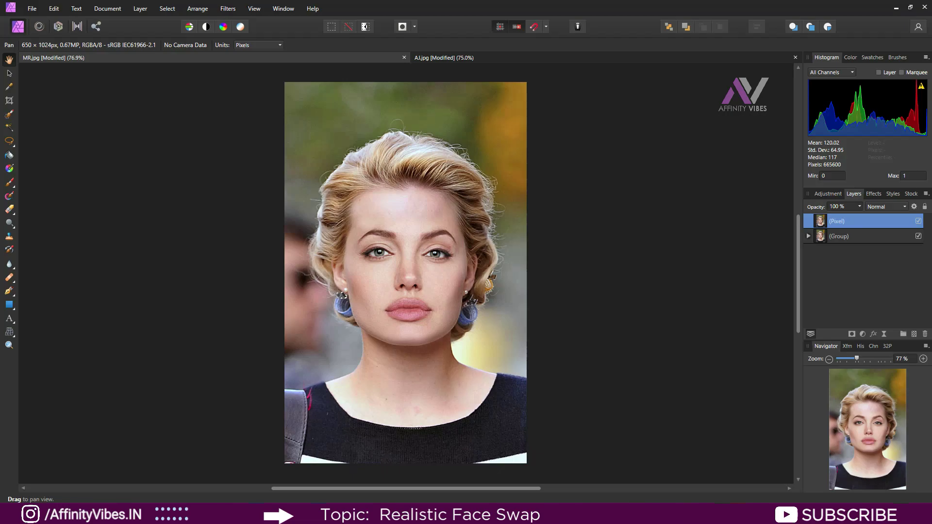
key(ctrl+plus)
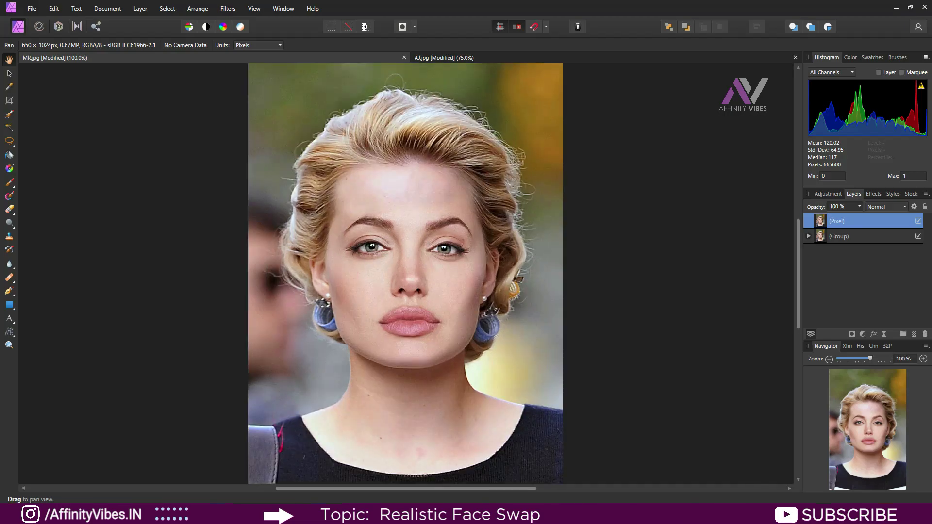
click(808, 236)
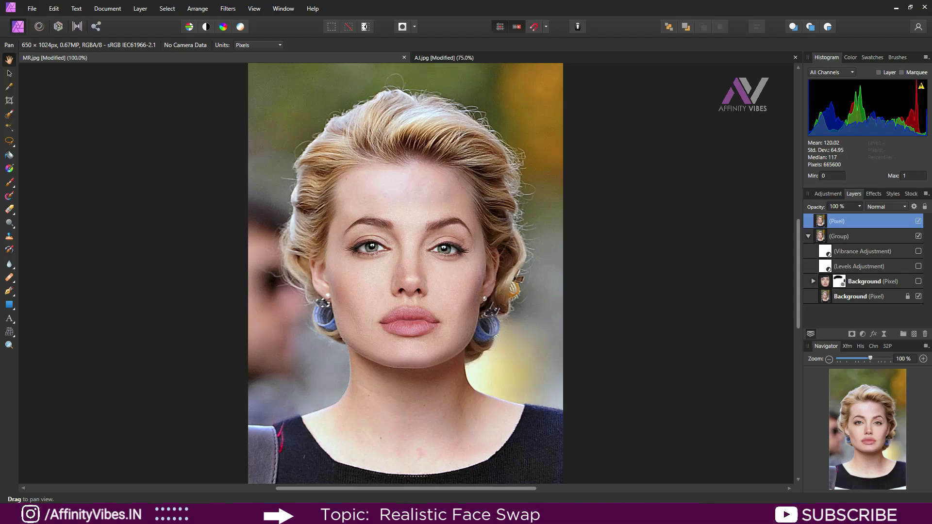
click(808, 237)
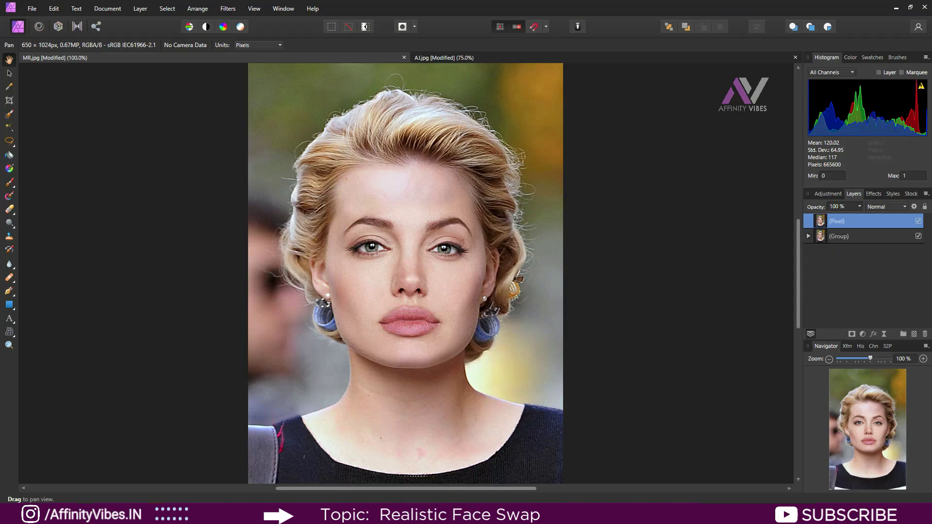
click(917, 221)
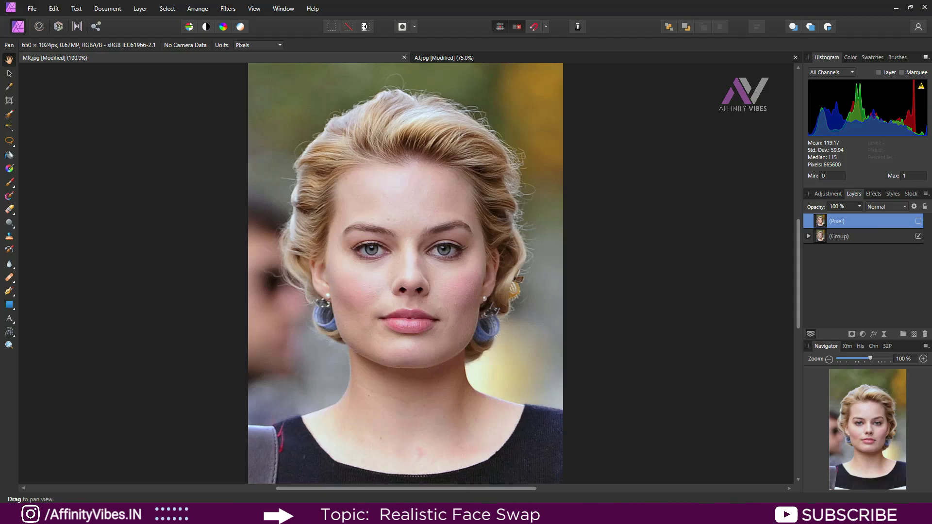
key(ctrl+plus)
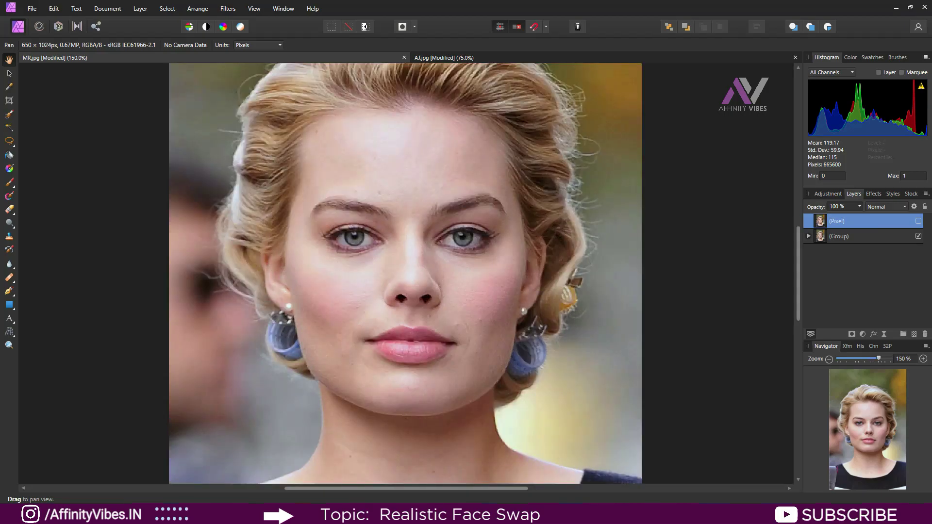
key(ctrl+minus)
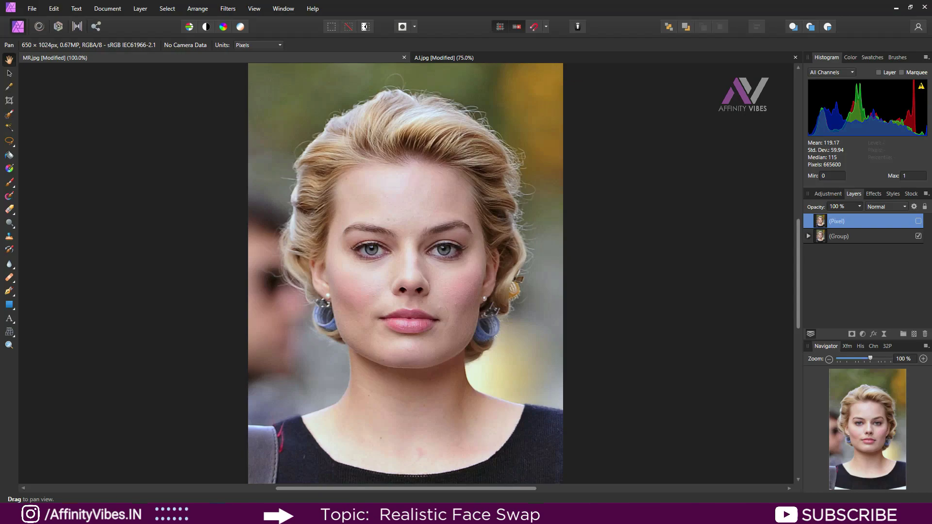
click(918, 221)
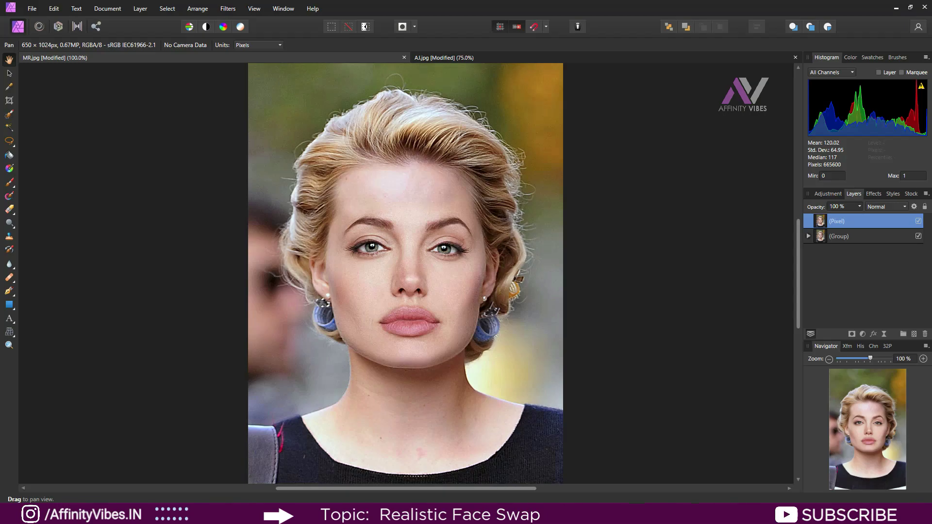
click(918, 221)
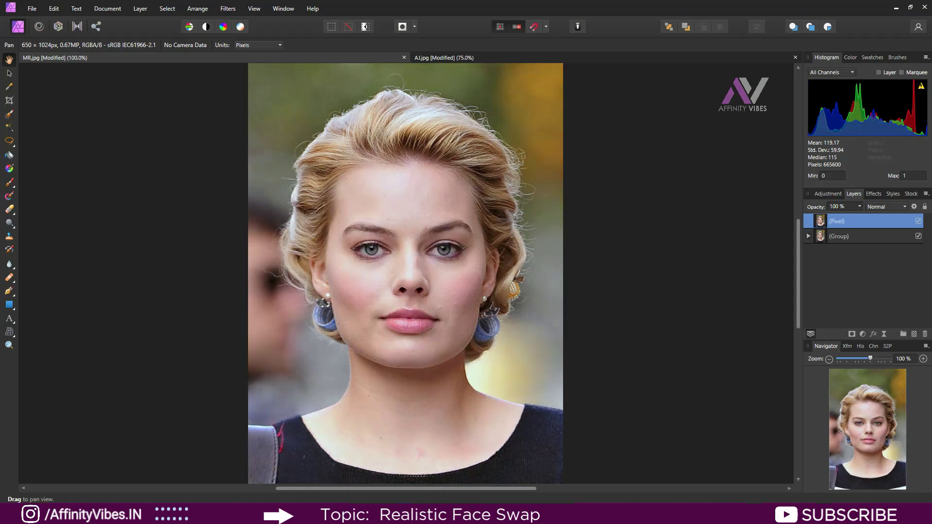
click(918, 221)
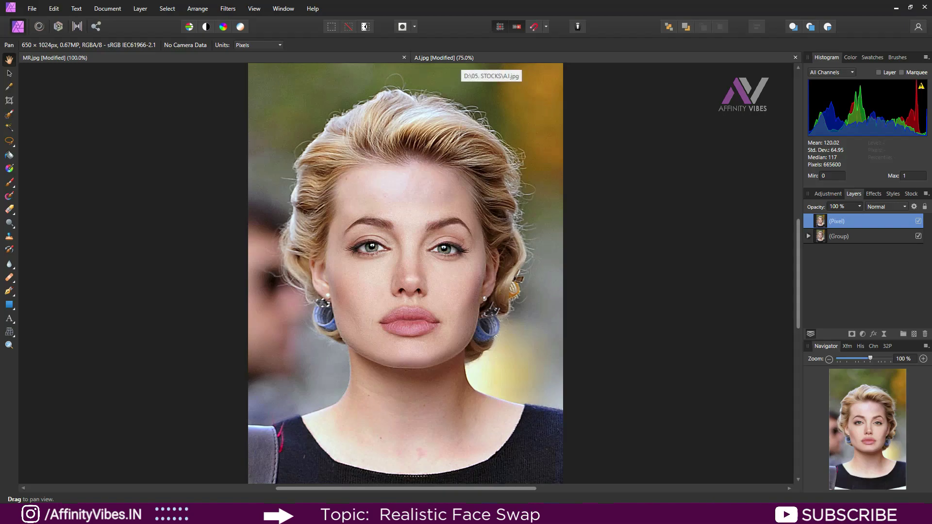
Undo the face cut-out in AJ.jpg, then view the finished MR.jpg composite zoomed out.
click(444, 58)
key(l)
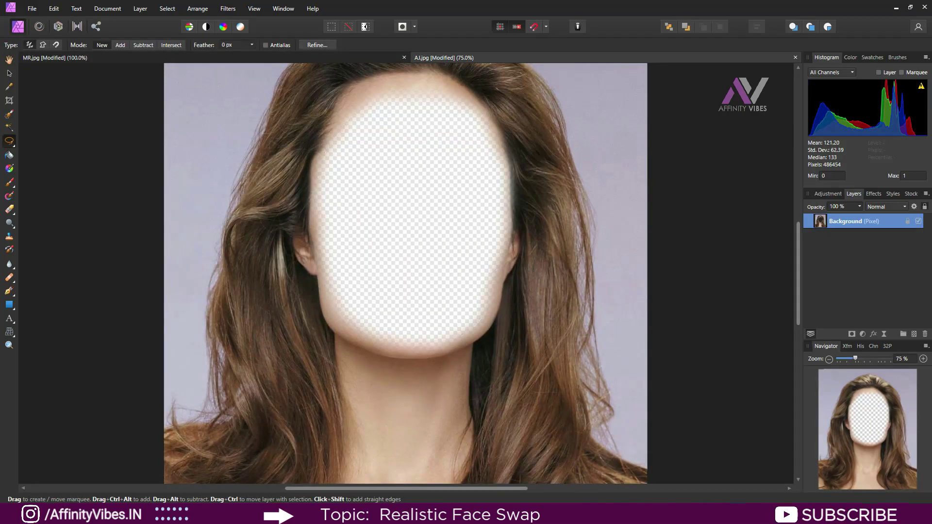
key(ctrl+z)
key(ctrl+z)
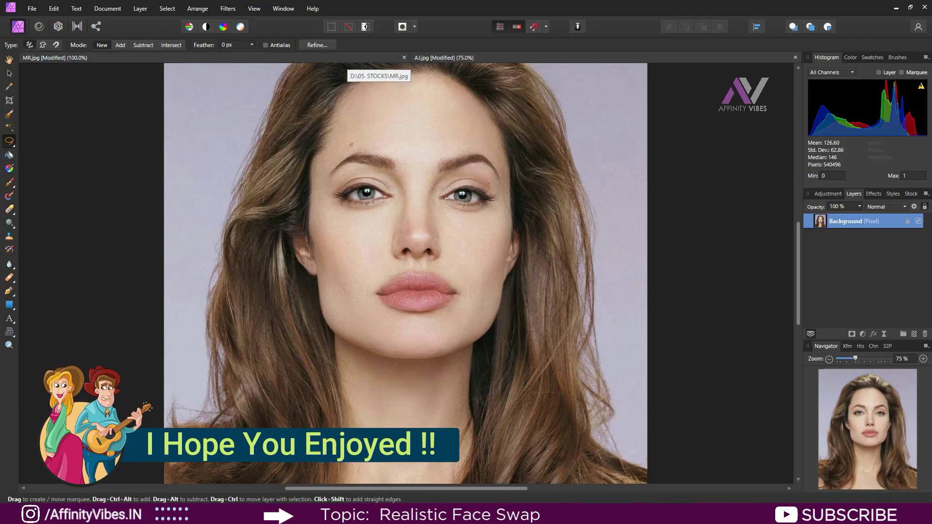
key(ctrl+0)
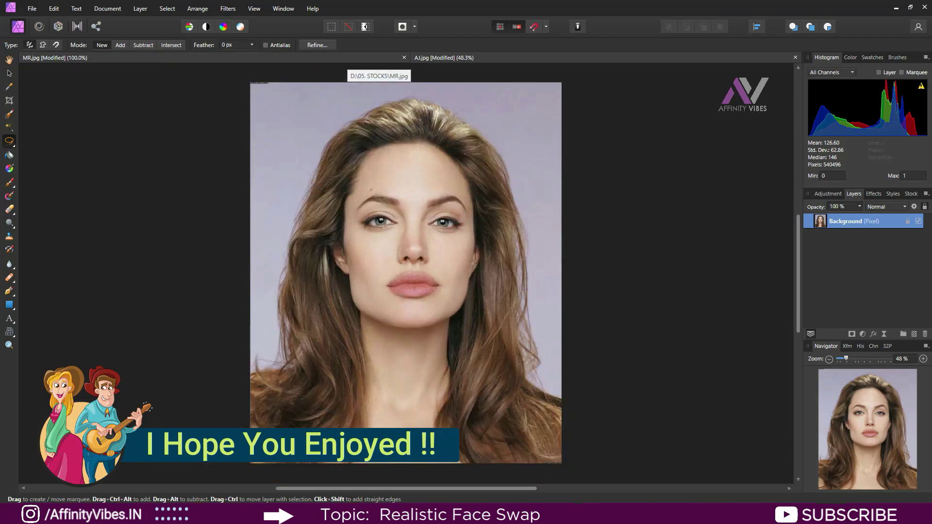
click(348, 59)
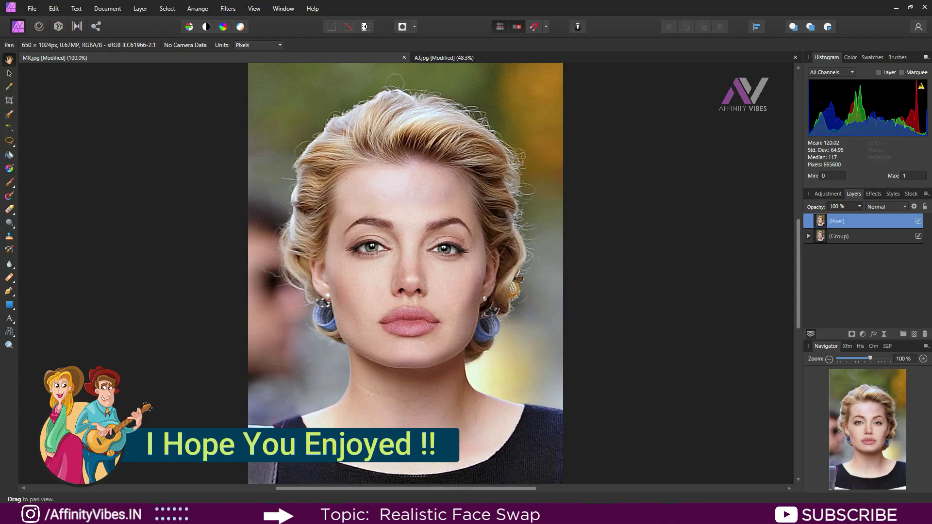
key(ctrl+minus)
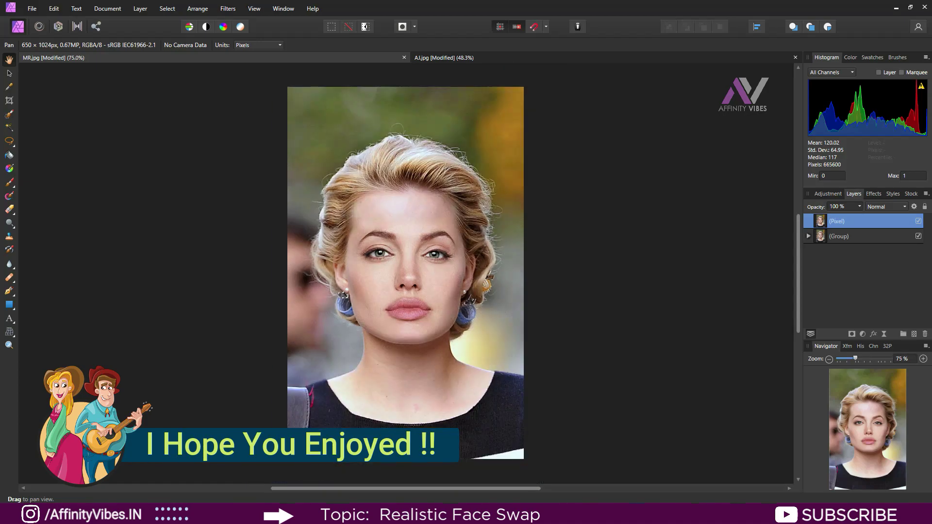